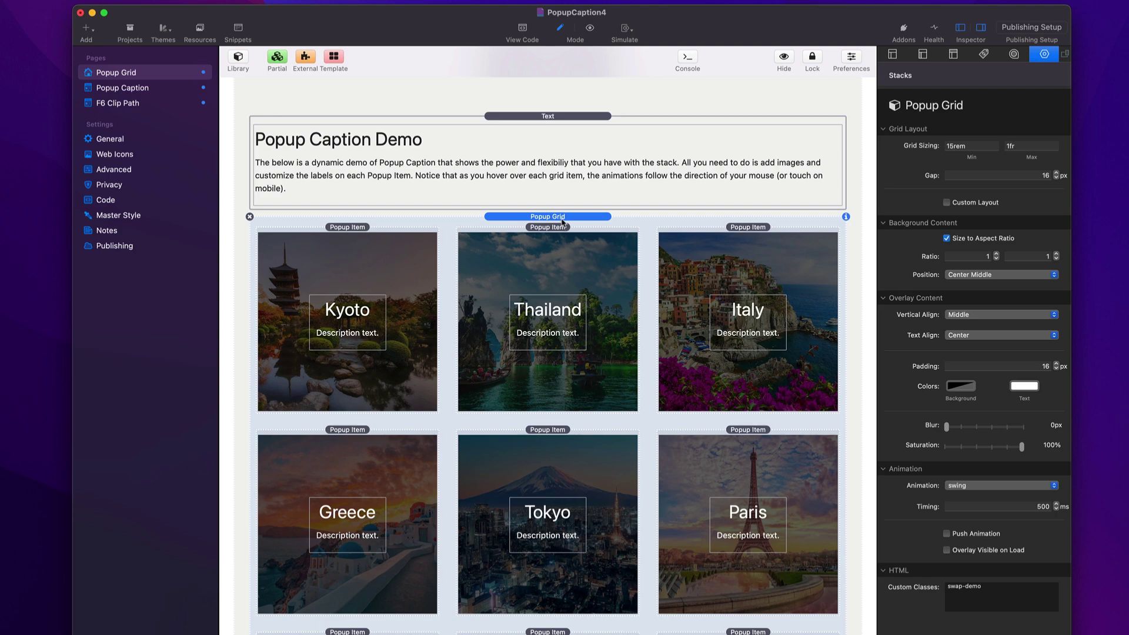
# Step: Look over the Popup Grid page, and inspect the settings of the Popup Caption stacks on the Popup Caption page
pyautogui.scroll(-3, 565, 219)
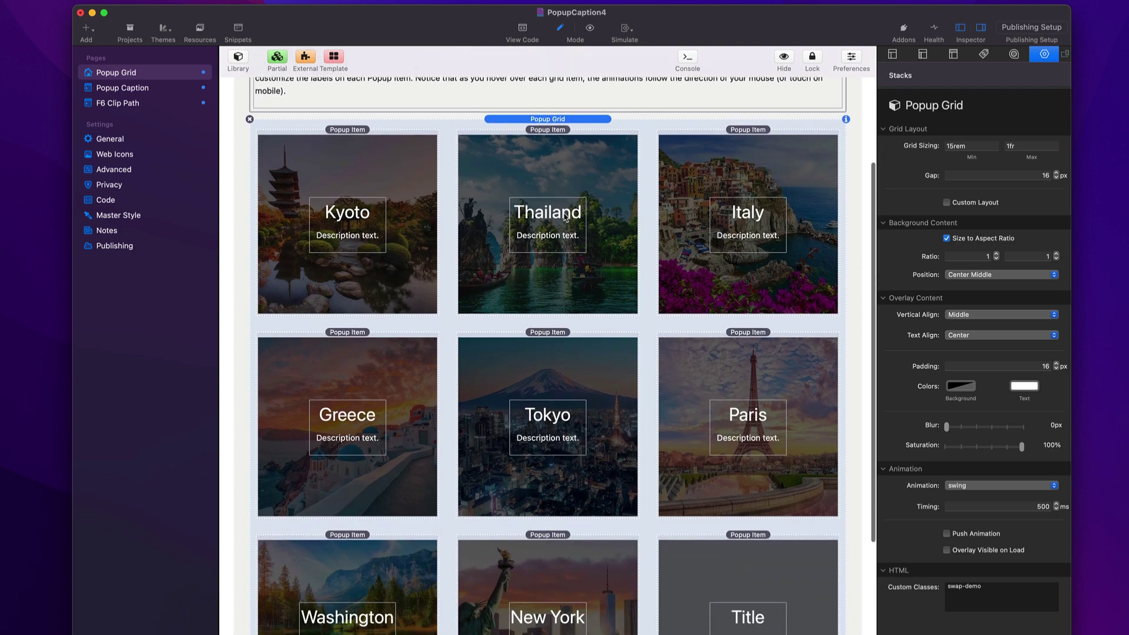
pyautogui.click(142, 93)
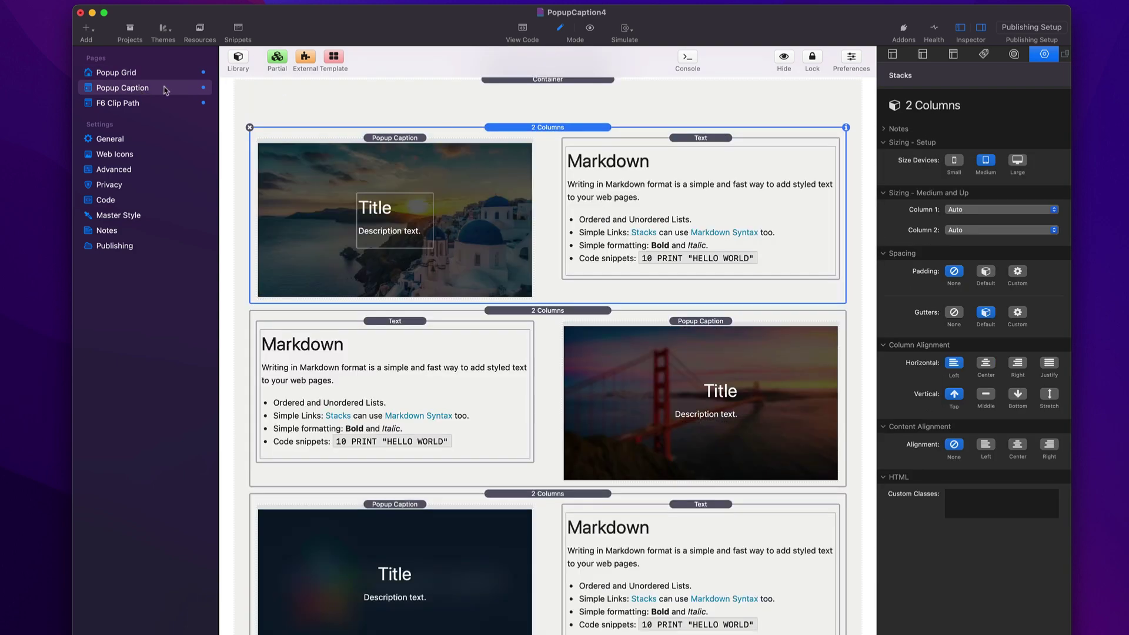
pyautogui.click(443, 166)
pyautogui.click(694, 352)
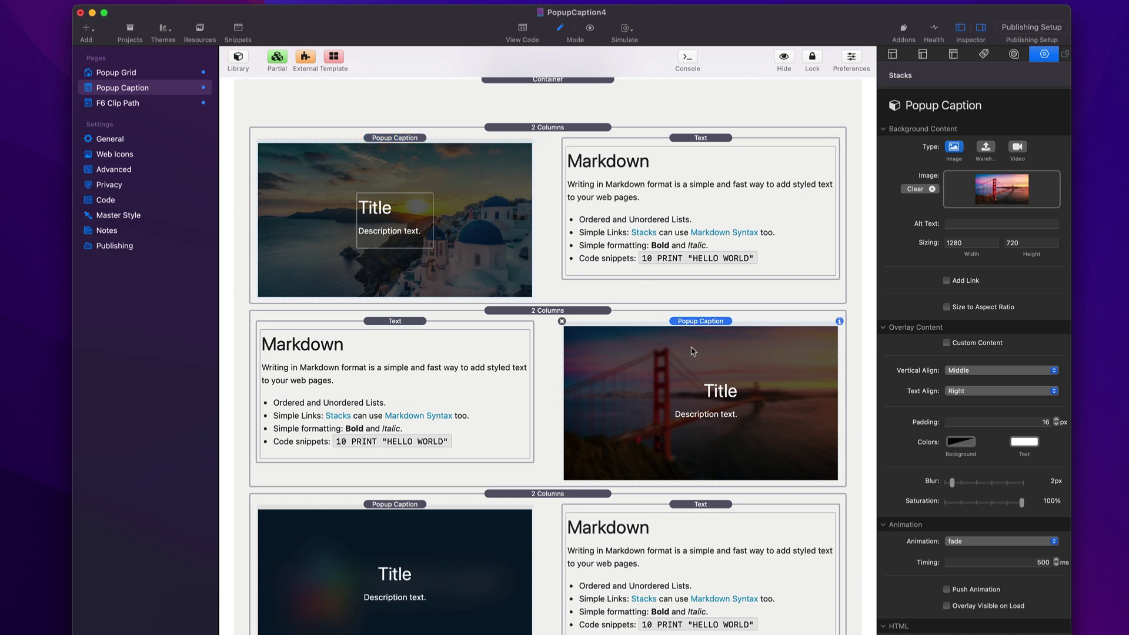
pyautogui.scroll(-1, 450, 517)
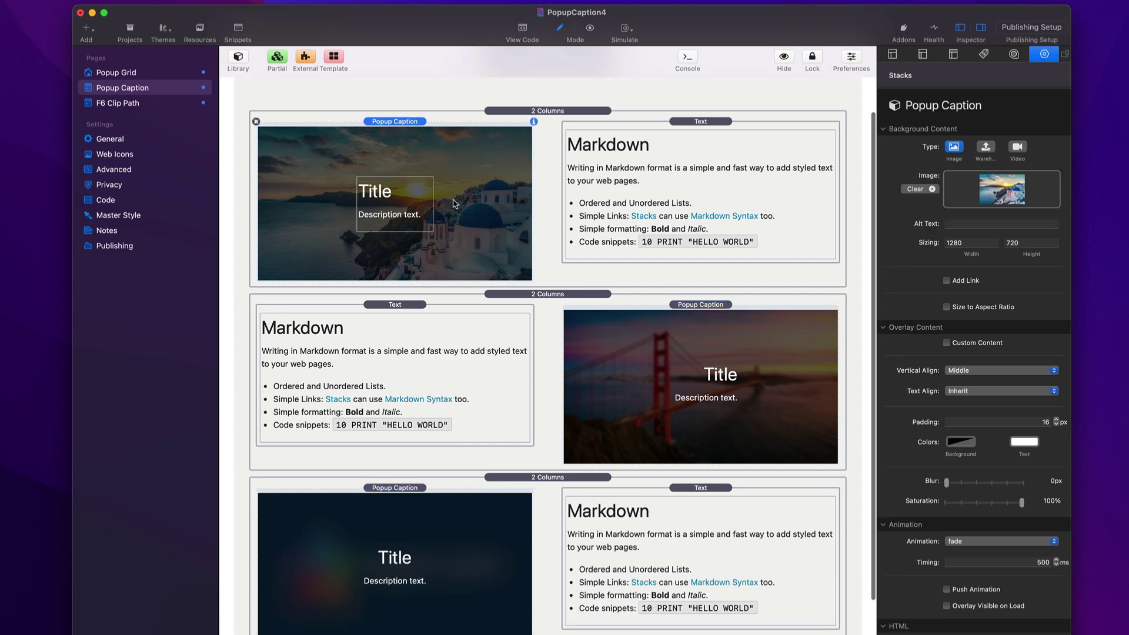
# Step: Return to the Popup Grid page and inspect the settings of individual popup items such as Tokyo and Paris
pyautogui.click(129, 74)
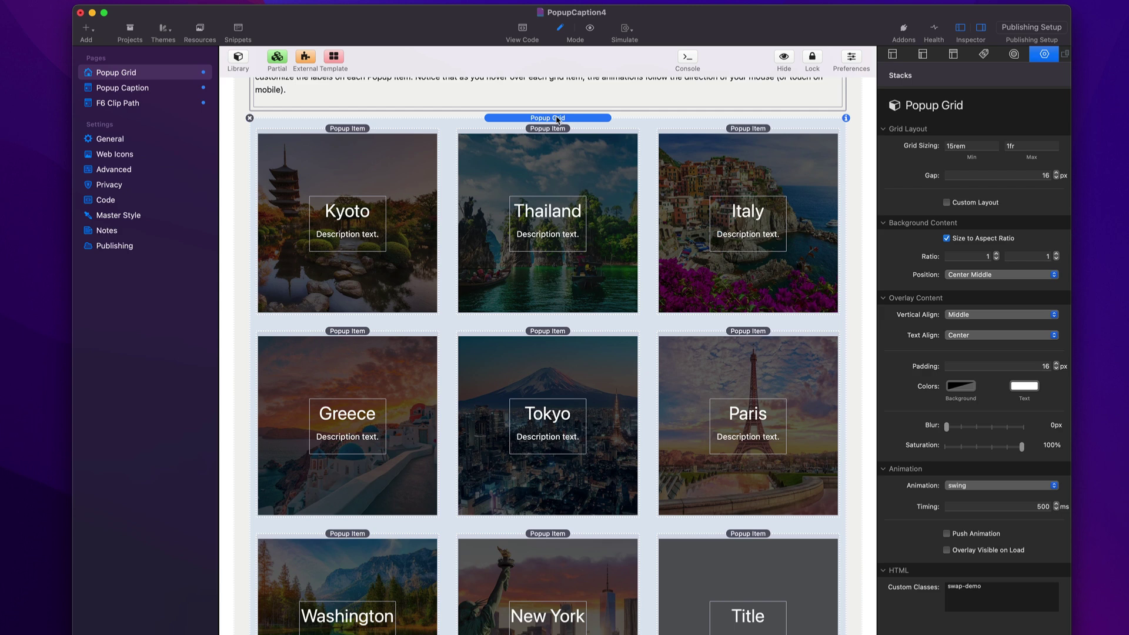
pyautogui.click(566, 154)
pyautogui.click(756, 163)
pyautogui.click(624, 368)
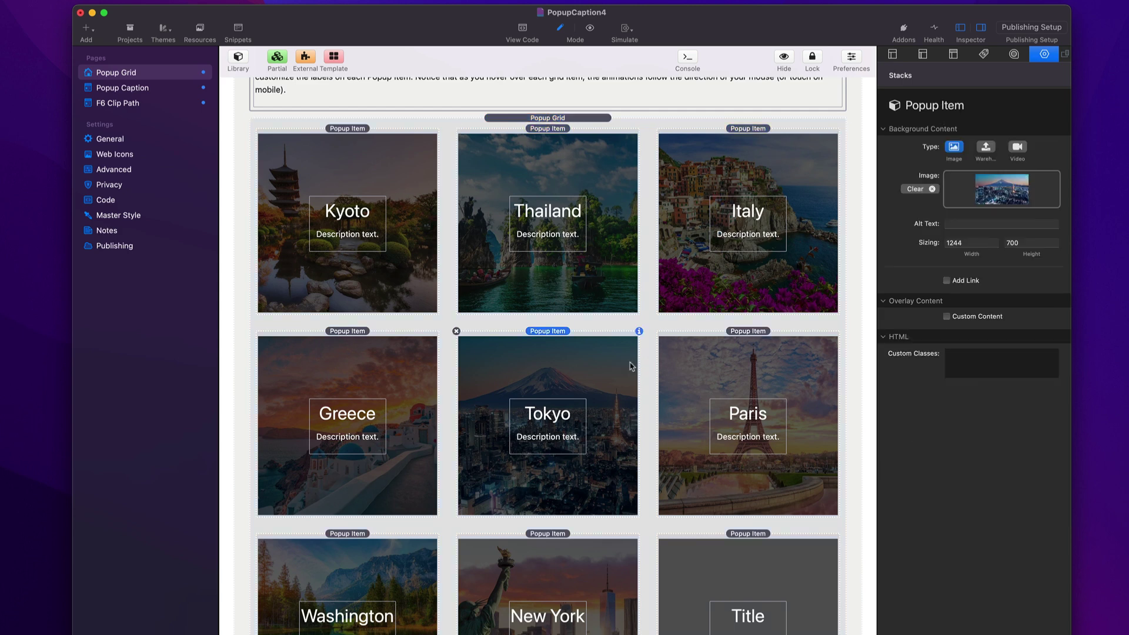
pyautogui.click(740, 373)
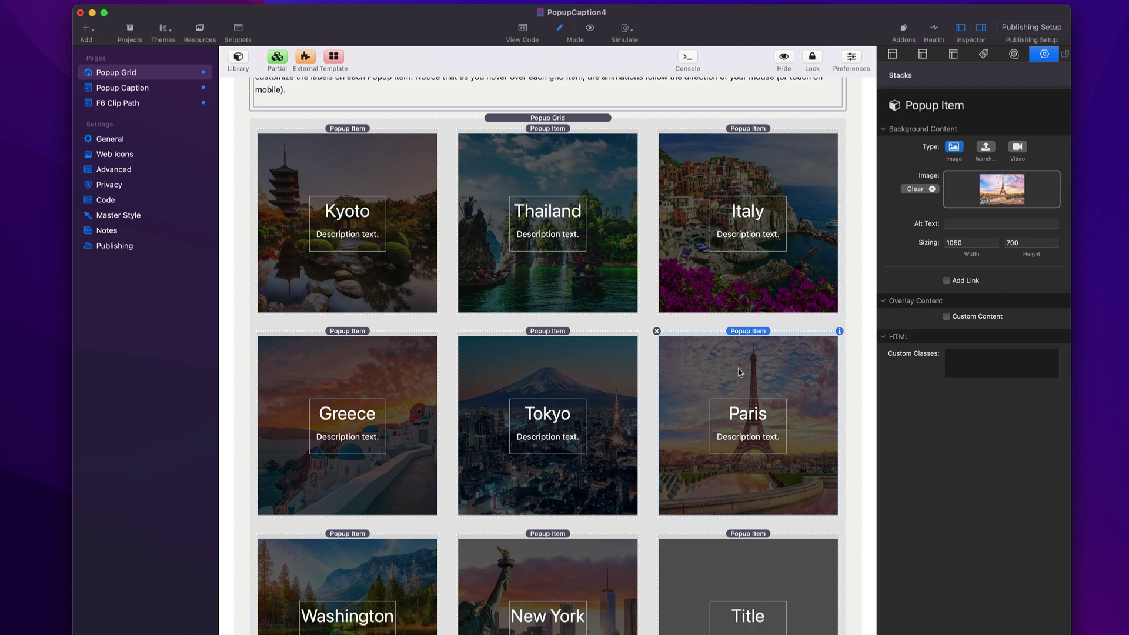
# Step: Delete the empty popup item titled "Title" at the end of the grid
pyautogui.scroll(-5, 740, 372)
pyautogui.click(669, 370)
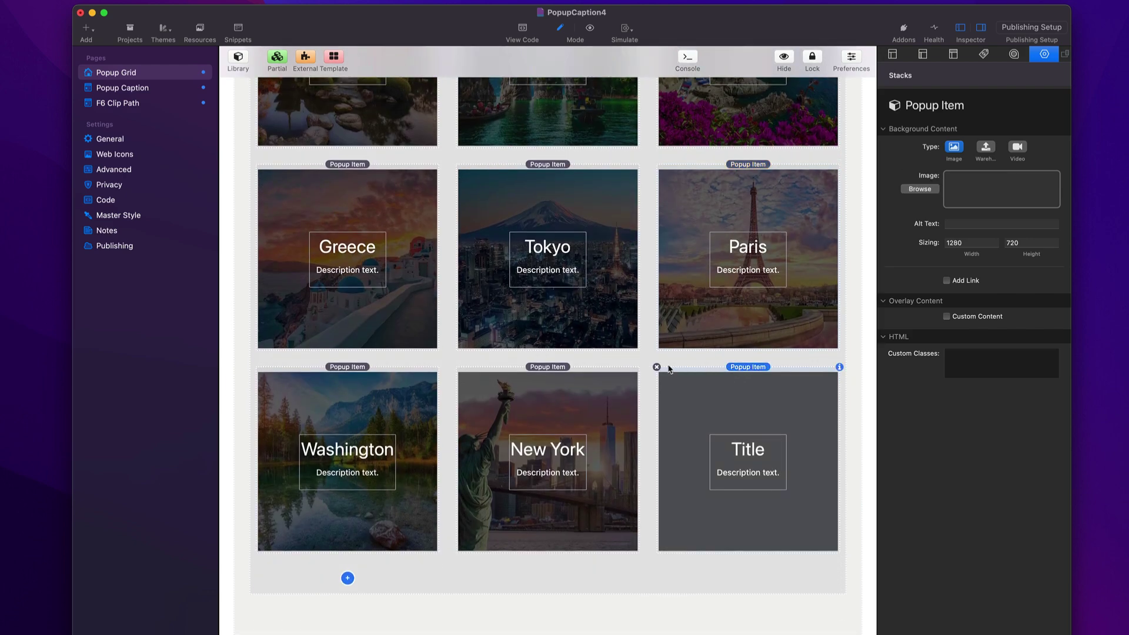
pyautogui.click(658, 367)
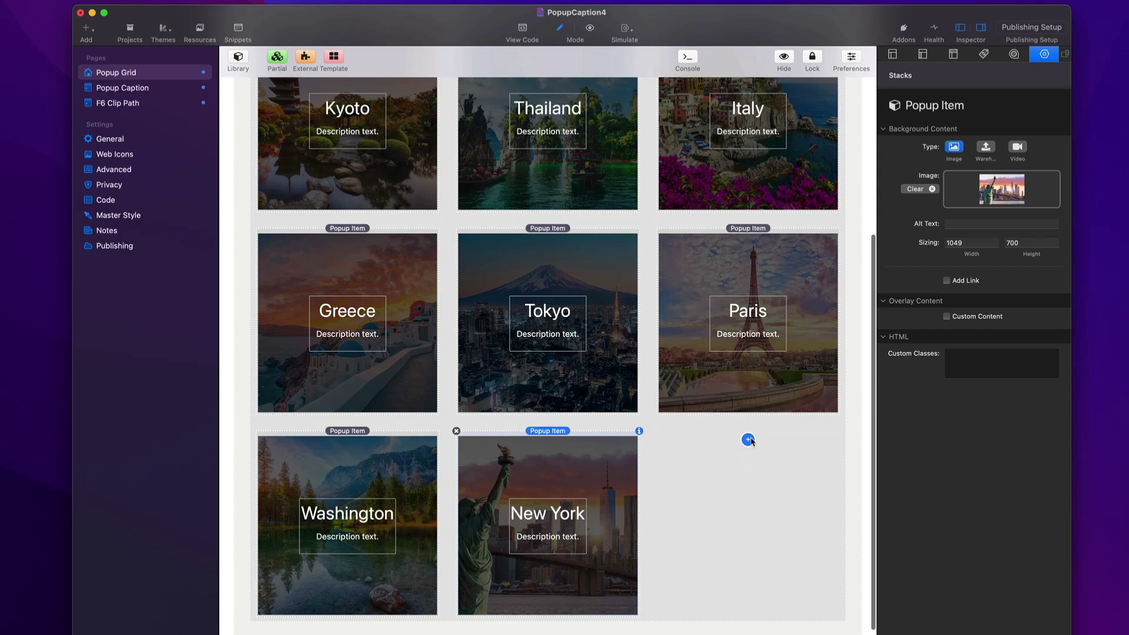
pyautogui.click(748, 440)
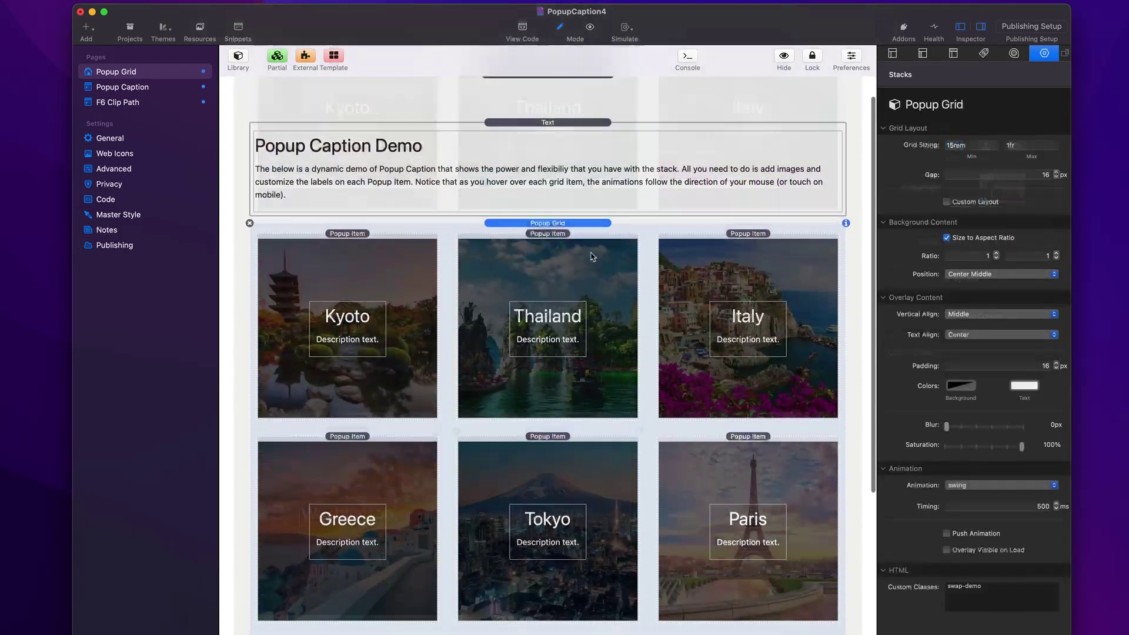
# Step: Set the Popup Grid's sizing to a minimum of 200px and a maximum of 400px
pyautogui.scroll(-3, 593, 257)
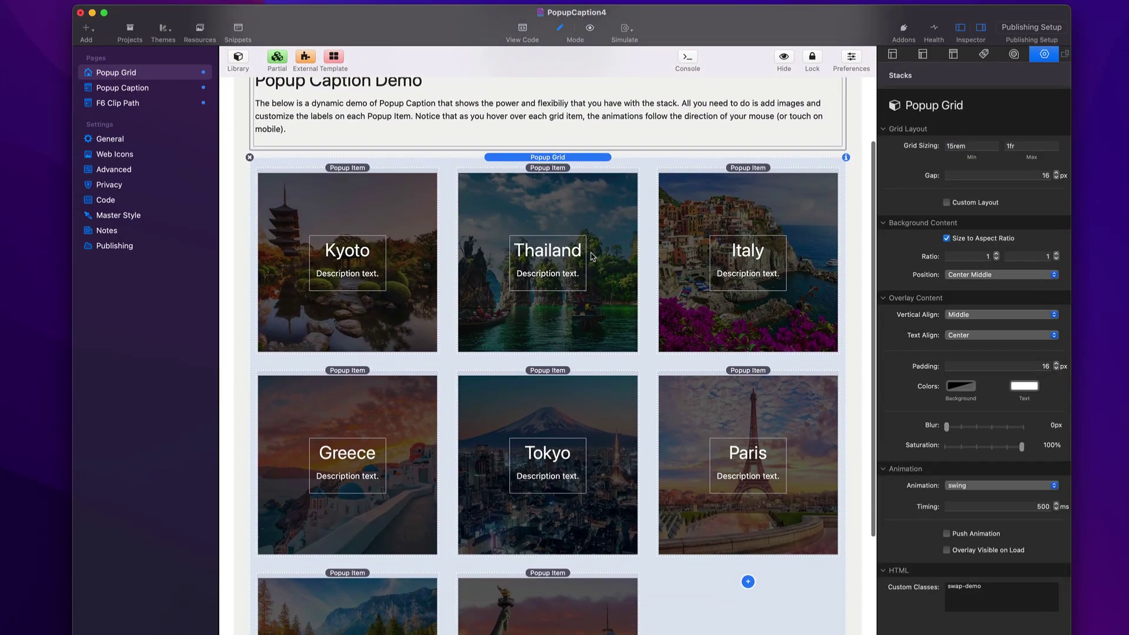
pyautogui.scroll(2, 592, 257)
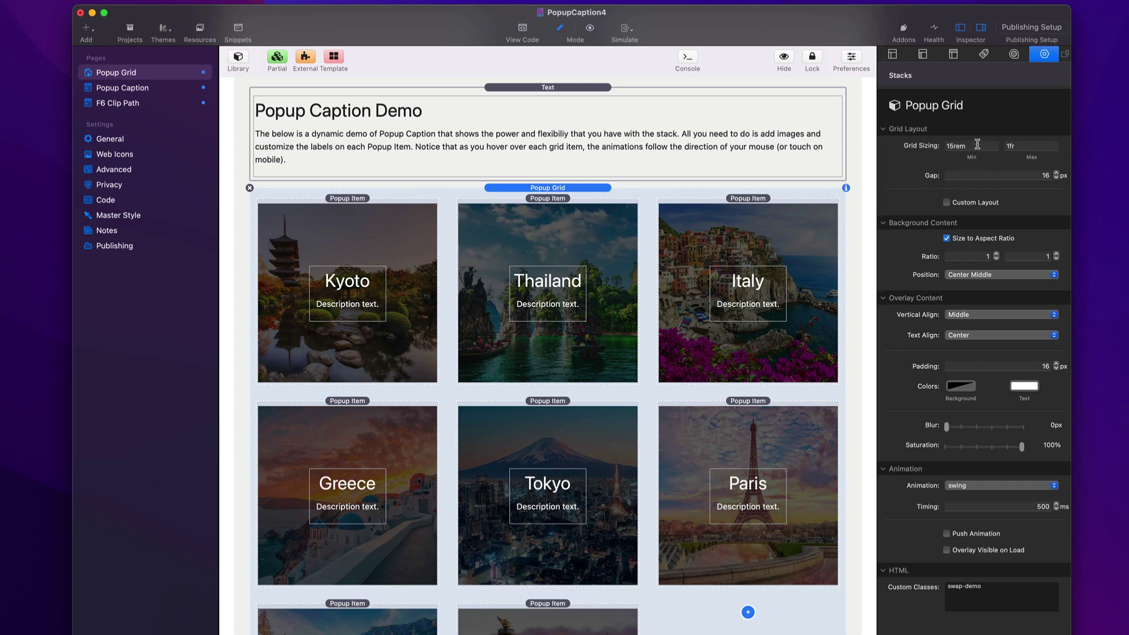
pyautogui.moveTo(977, 144)
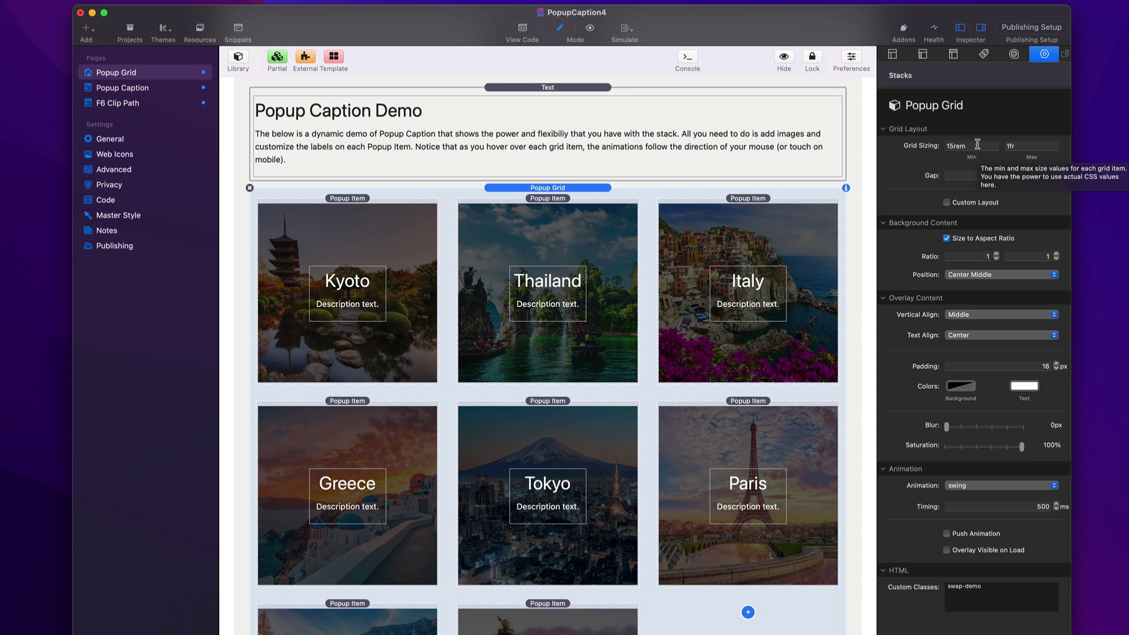
pyautogui.doubleClick(978, 144)
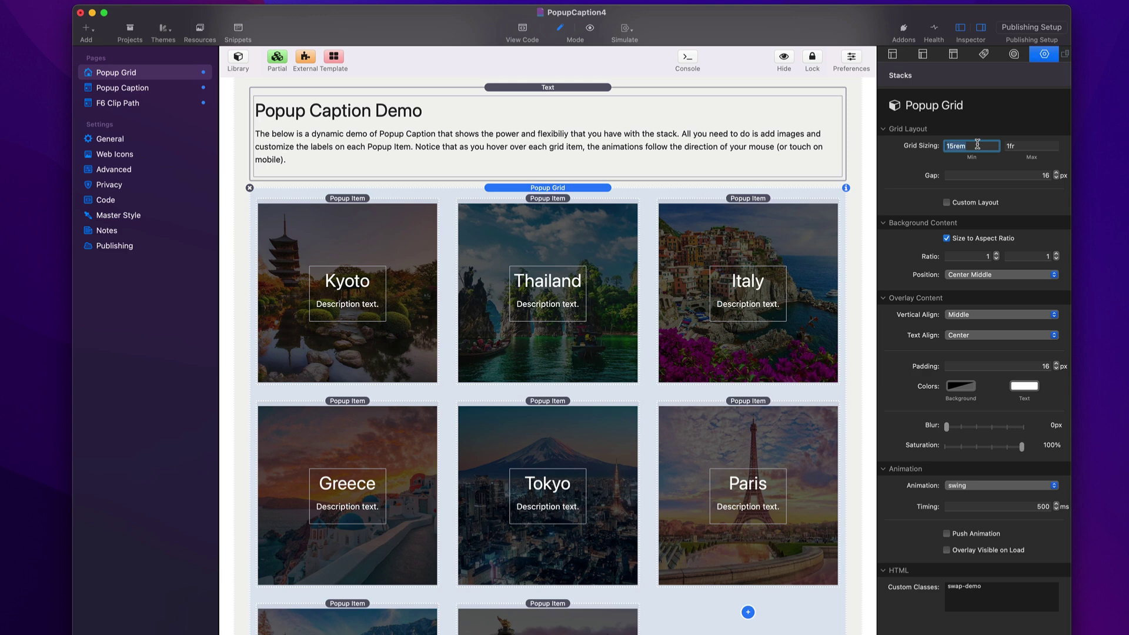
pyautogui.click(978, 144)
pyautogui.click(1029, 147)
pyautogui.click(971, 145)
pyautogui.write('200px')
pyautogui.press('Tab')
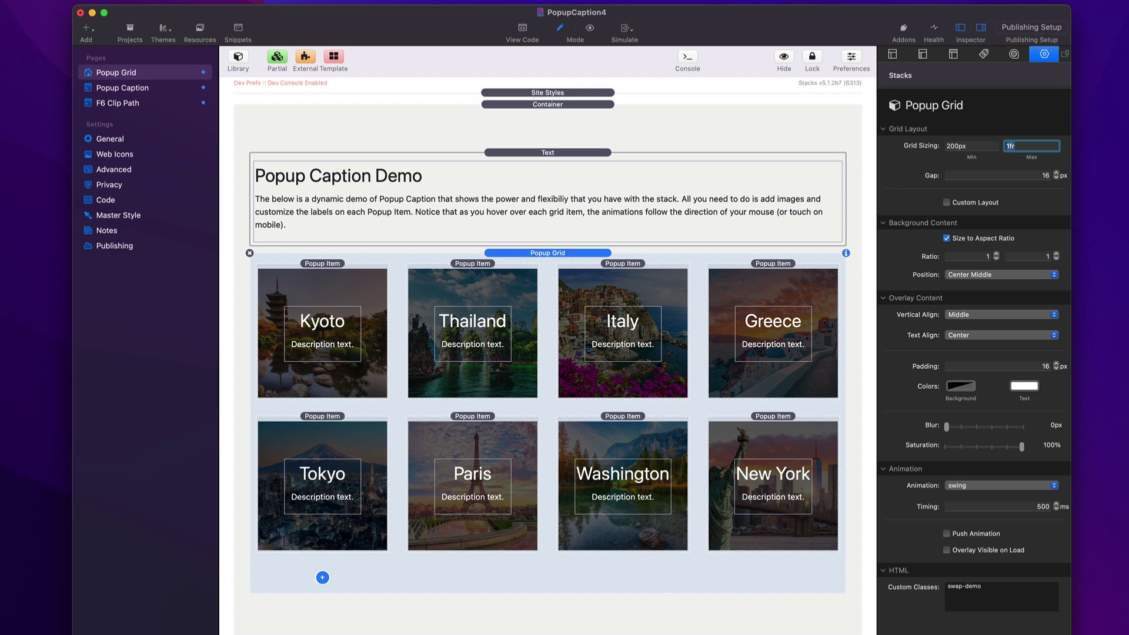
pyautogui.write('400')
pyautogui.press('Tab')
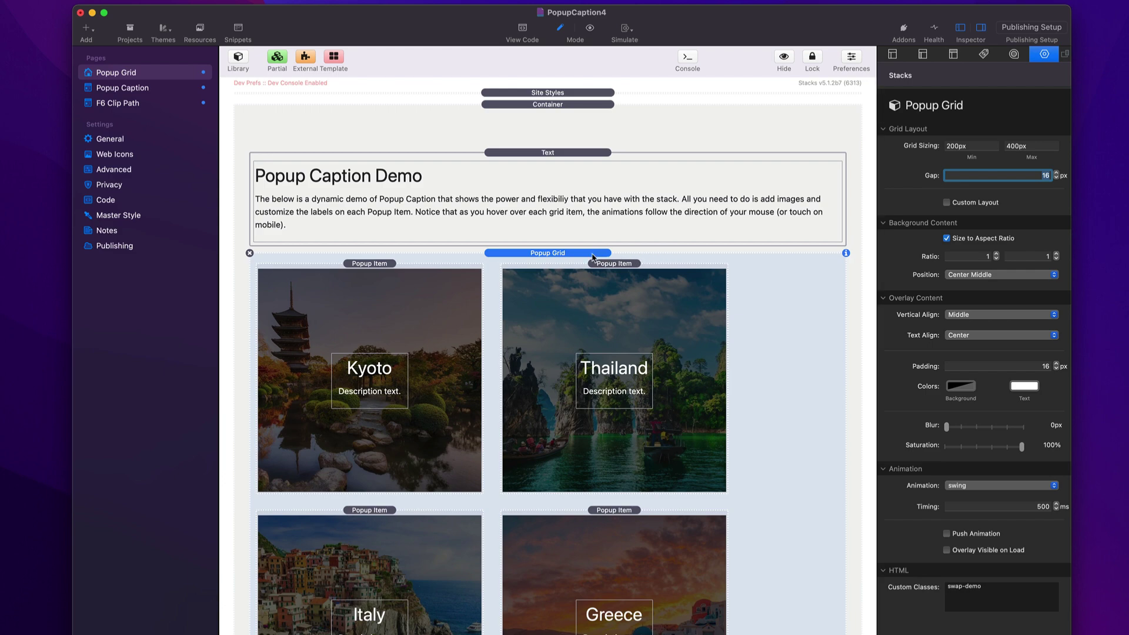
# Step: Preview the page and set the grid's maximum item size to 1fr
pyautogui.press('super+r')
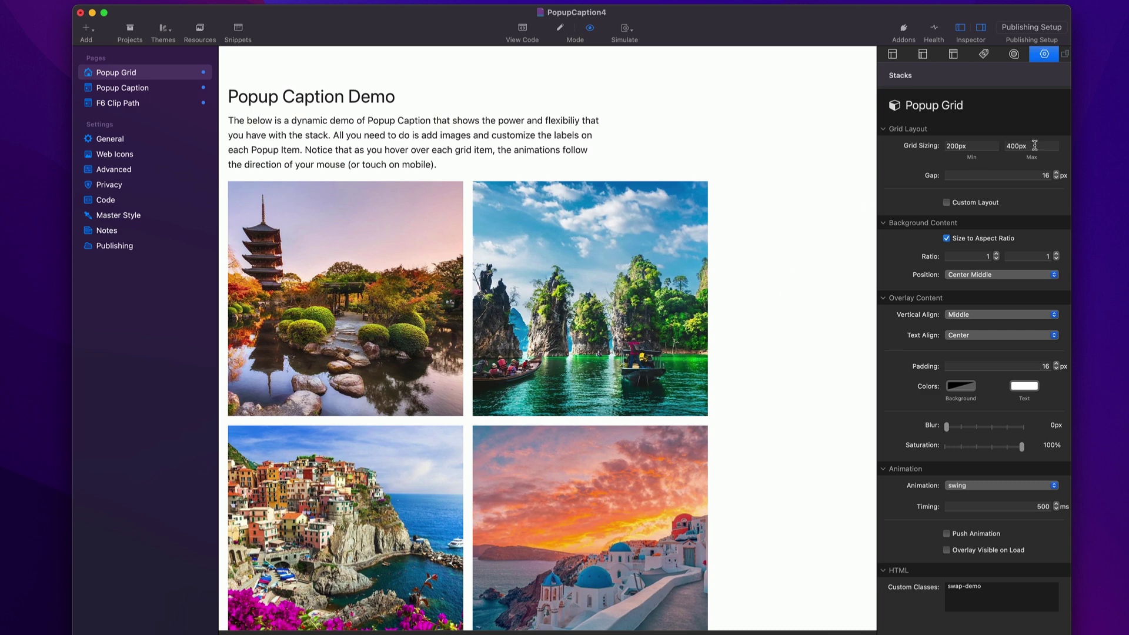
pyautogui.moveTo(1027, 147)
pyautogui.click(1038, 144)
pyautogui.write('1fr')
pyautogui.press('Return')
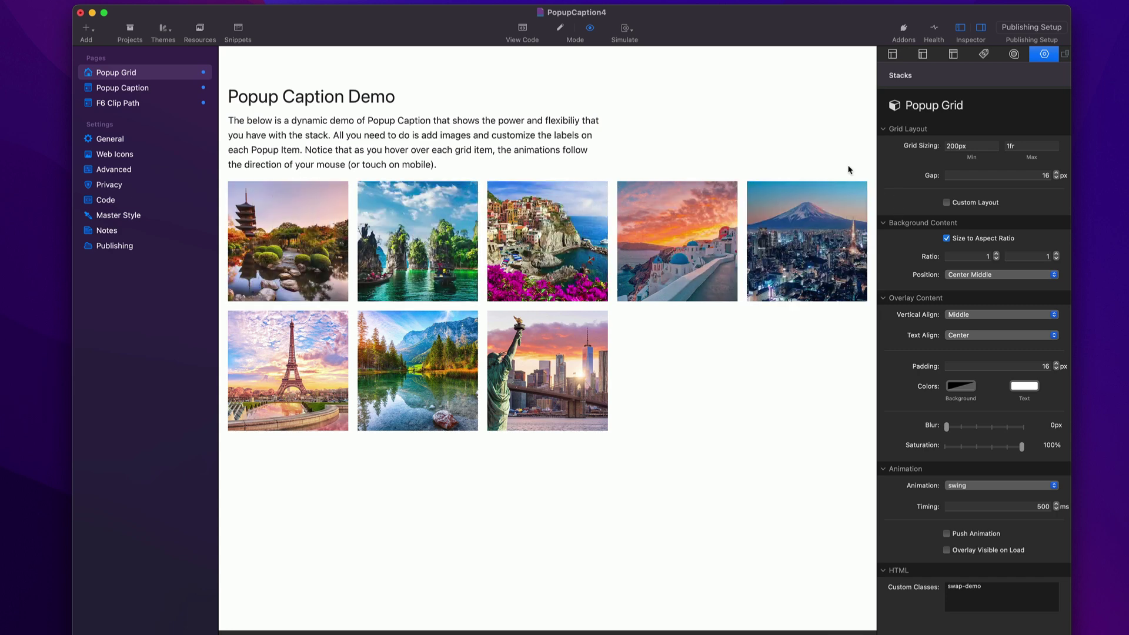
# Step: Try a minimum grid item size of 100px
pyautogui.click(980, 145)
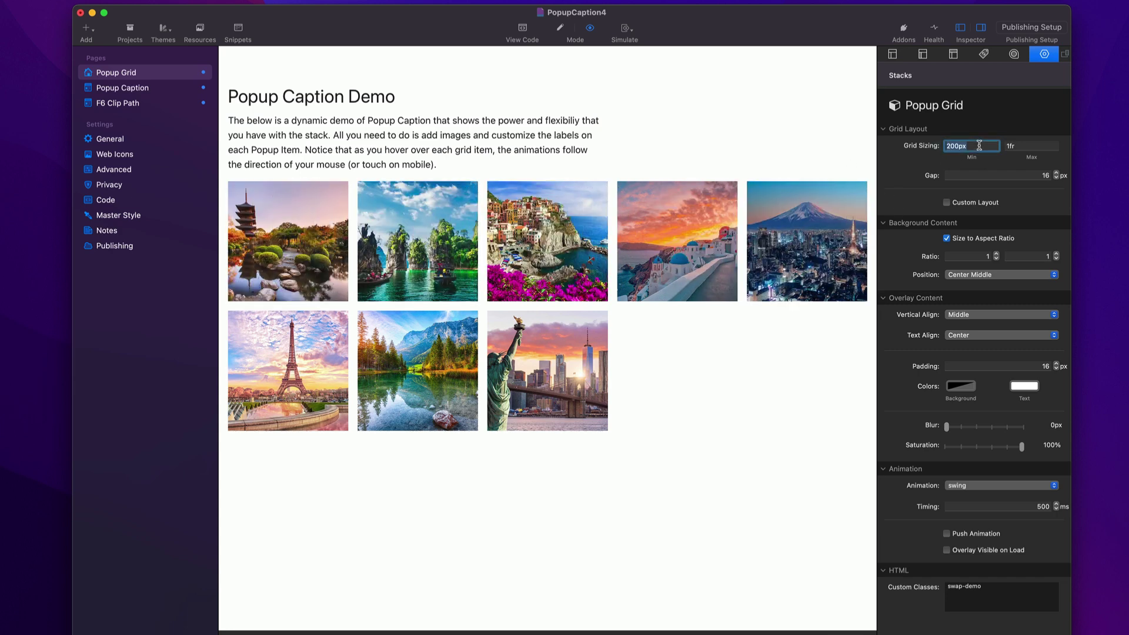
pyautogui.write('100px')
pyautogui.press('Return')
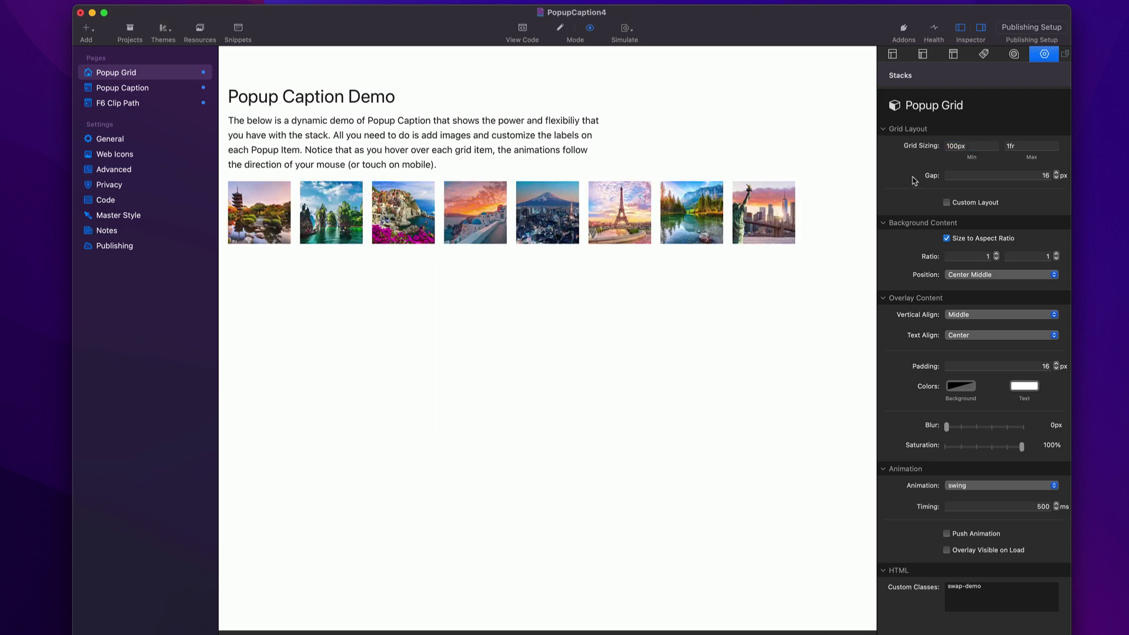
# Step: Try a minimum grid item size of 400px and widen the page preview to check the responsive layout
pyautogui.click(978, 146)
pyautogui.write('400px')
pyautogui.press('Return')
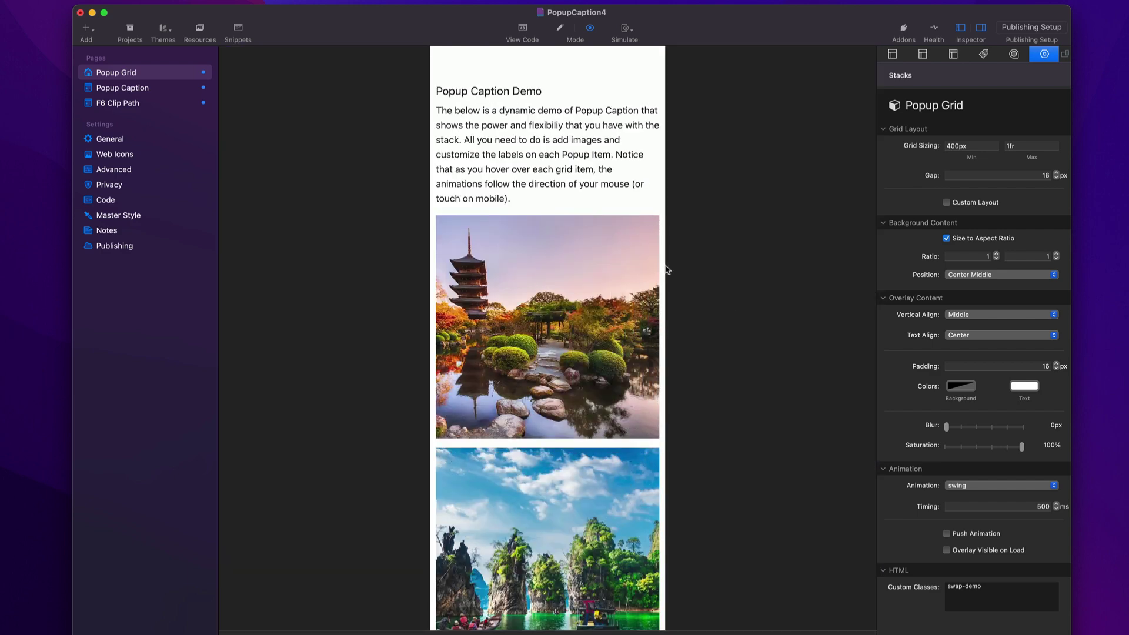
pyautogui.moveTo(666, 273); pyautogui.dragTo(858, 288)
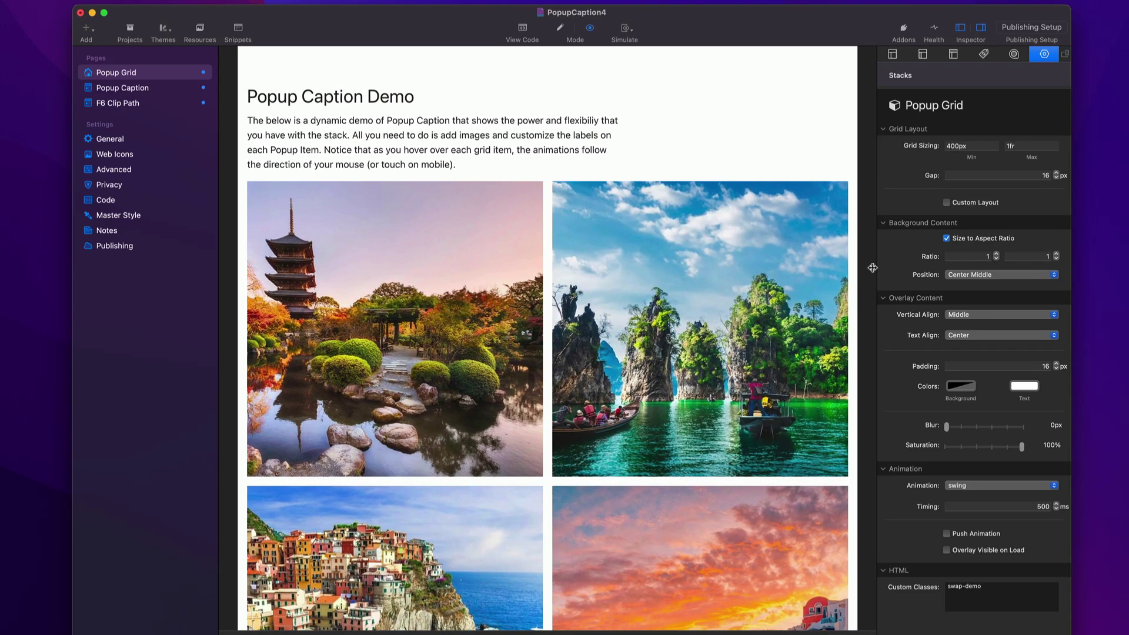
# Step: Set the grid's minimum item size to 15rem and check the layout at narrower and wider preview widths
pyautogui.doubleClick(969, 147)
pyautogui.write('15rem')
pyautogui.press('Return')
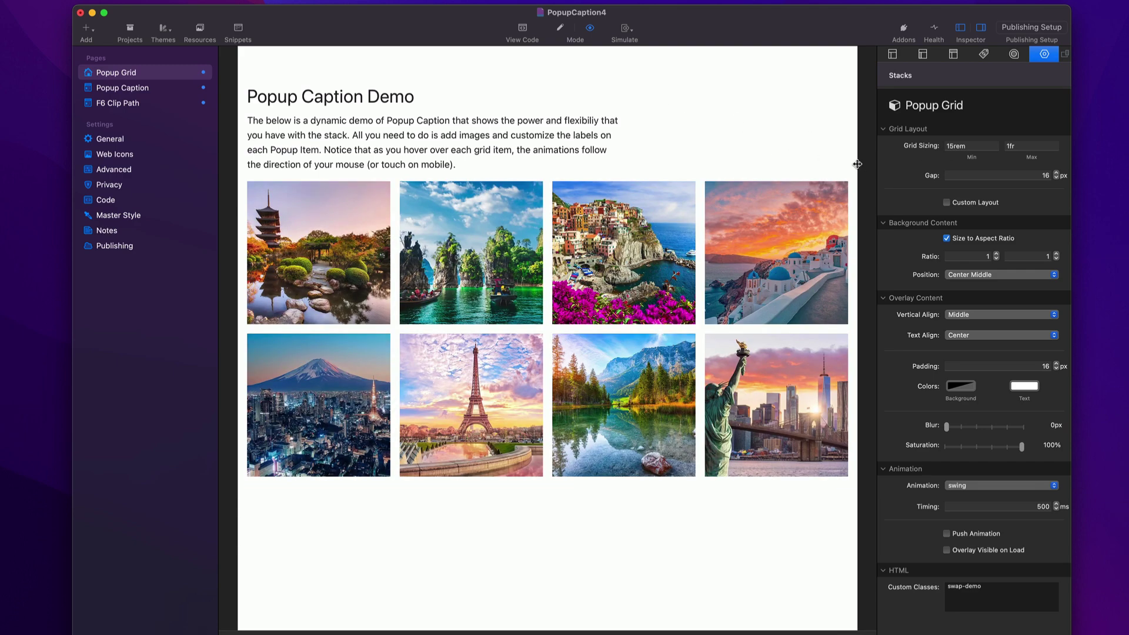
pyautogui.moveTo(855, 167); pyautogui.dragTo(822, 169)
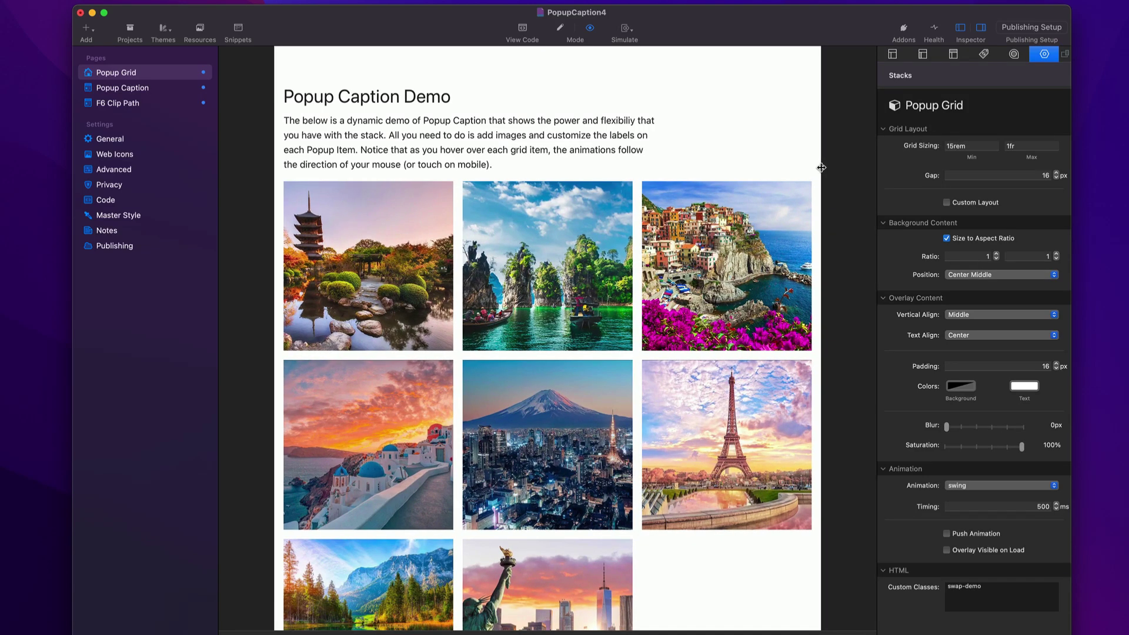
pyautogui.moveTo(821, 168); pyautogui.dragTo(1005, 165)
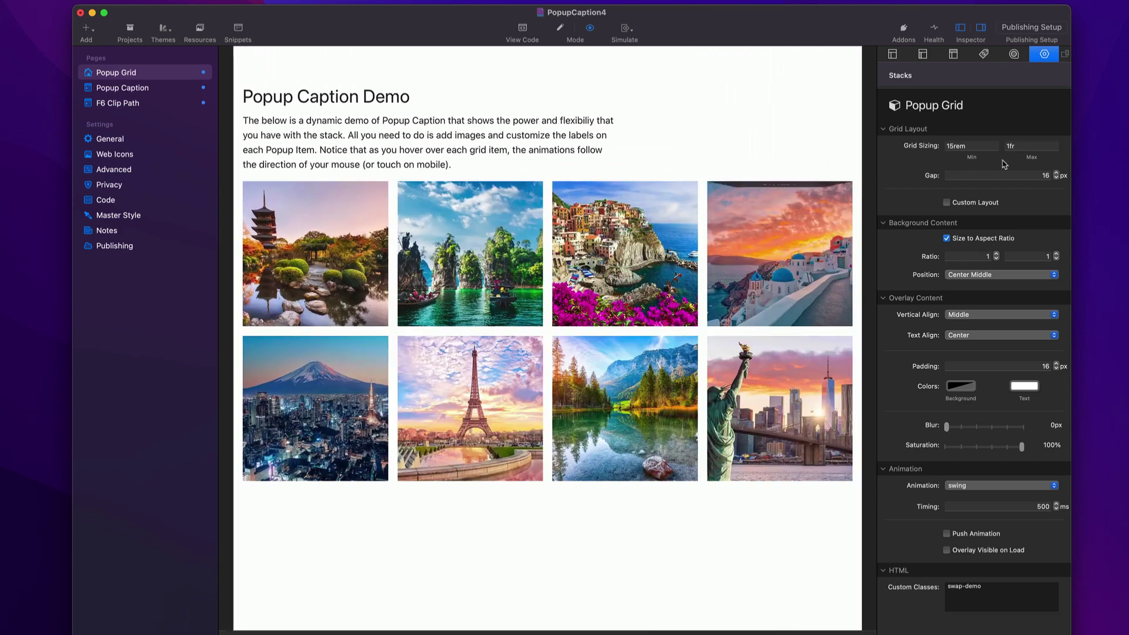
# Step: Review the grid's minimum and maximum sizing values
pyautogui.doubleClick(971, 145)
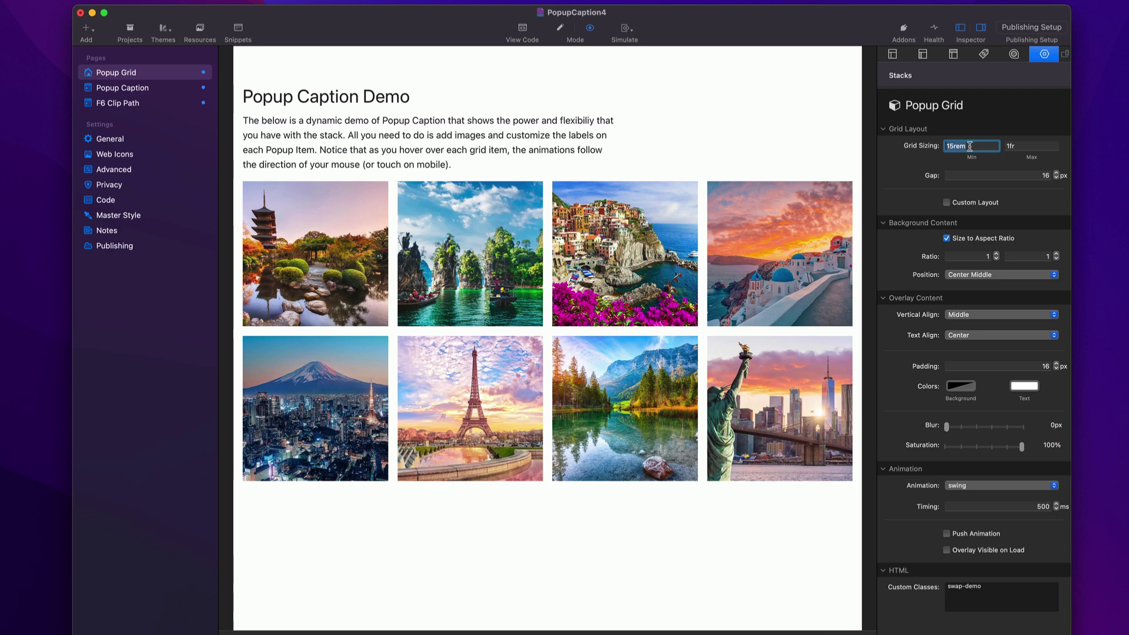
pyautogui.doubleClick(1031, 146)
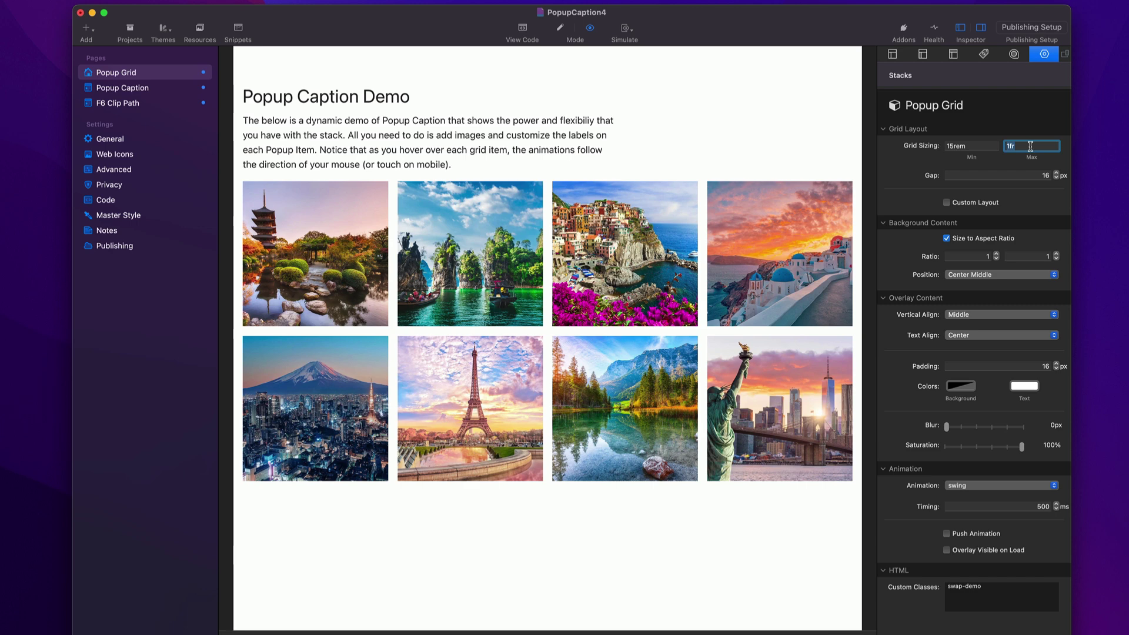
pyautogui.click(1031, 146)
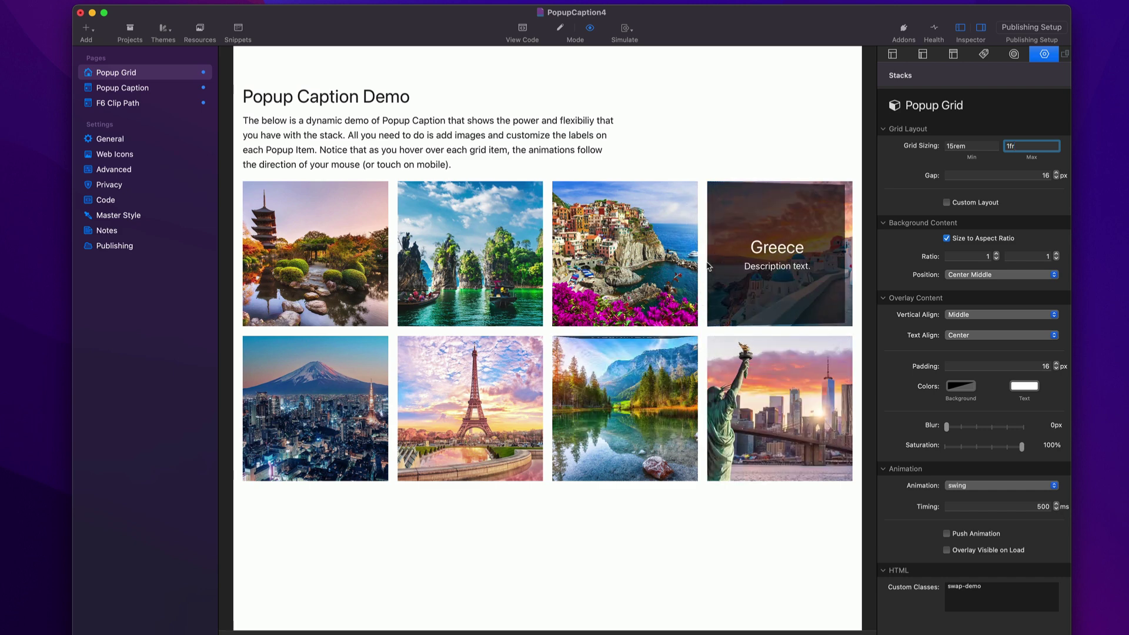
# Step: Try a grid gap of 0 px, and restore the gap to 16 px
pyautogui.click(1046, 176)
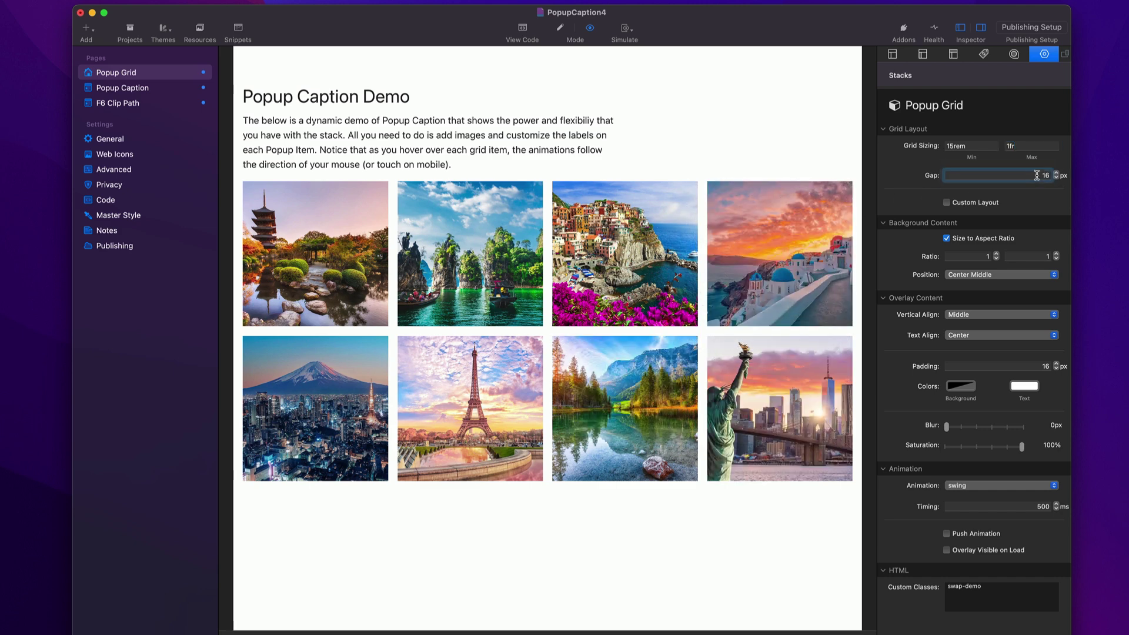
pyautogui.write('0')
pyautogui.press('Return')
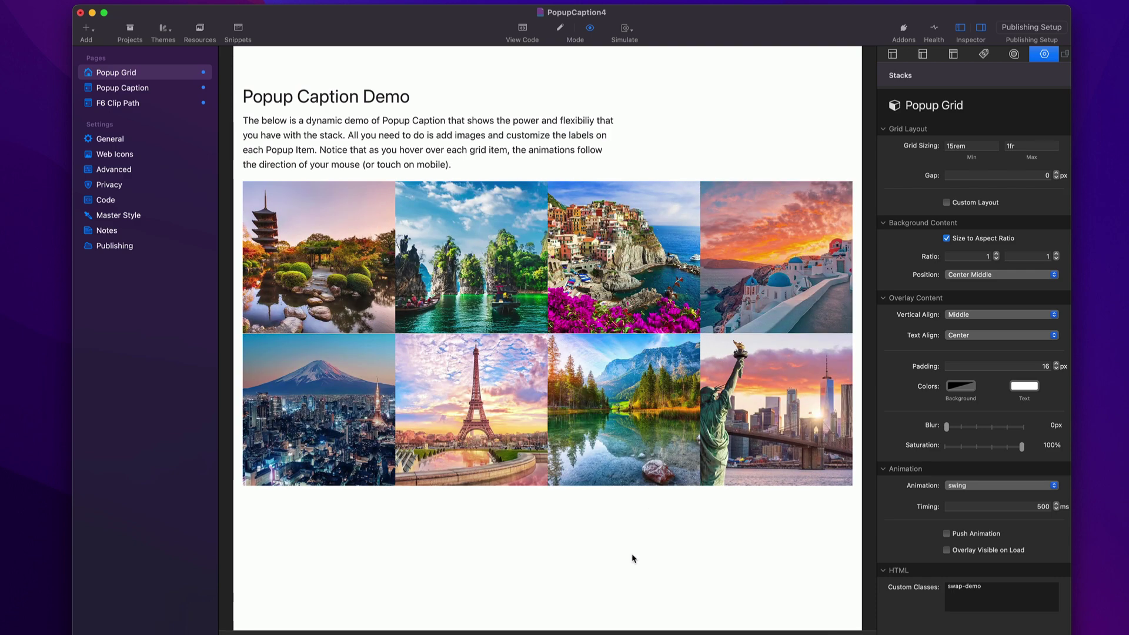
pyautogui.click(1056, 173)
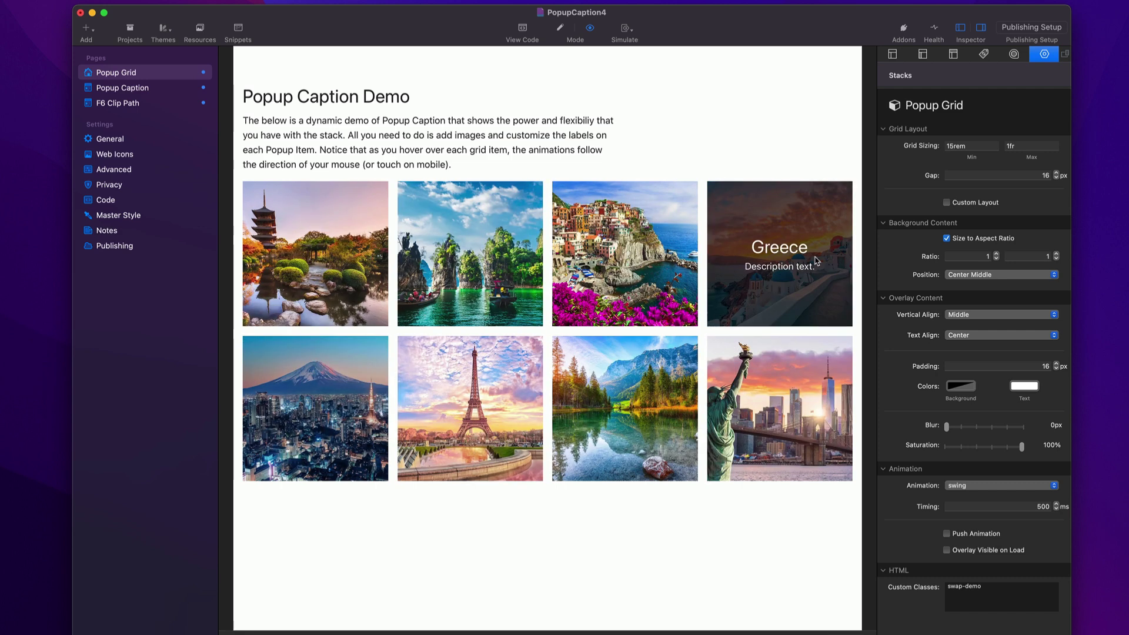
# Step: Enable Custom Layout on the Popup Grid and insert the Starter Pack Grid stack into its drop area
pyautogui.press('super+r')
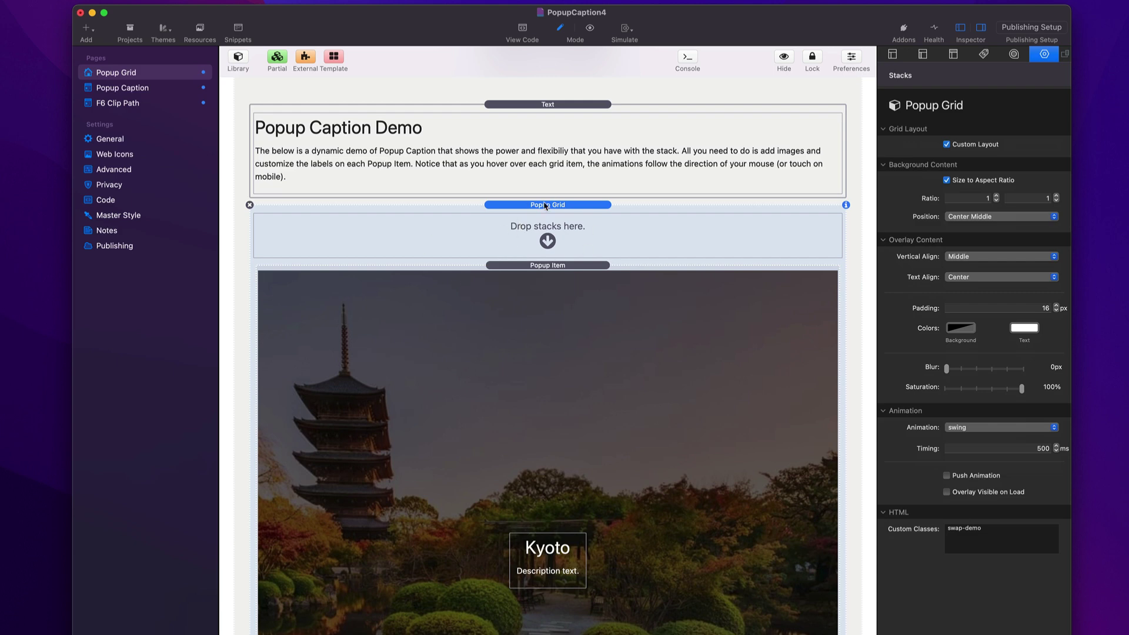
pyautogui.click(237, 59)
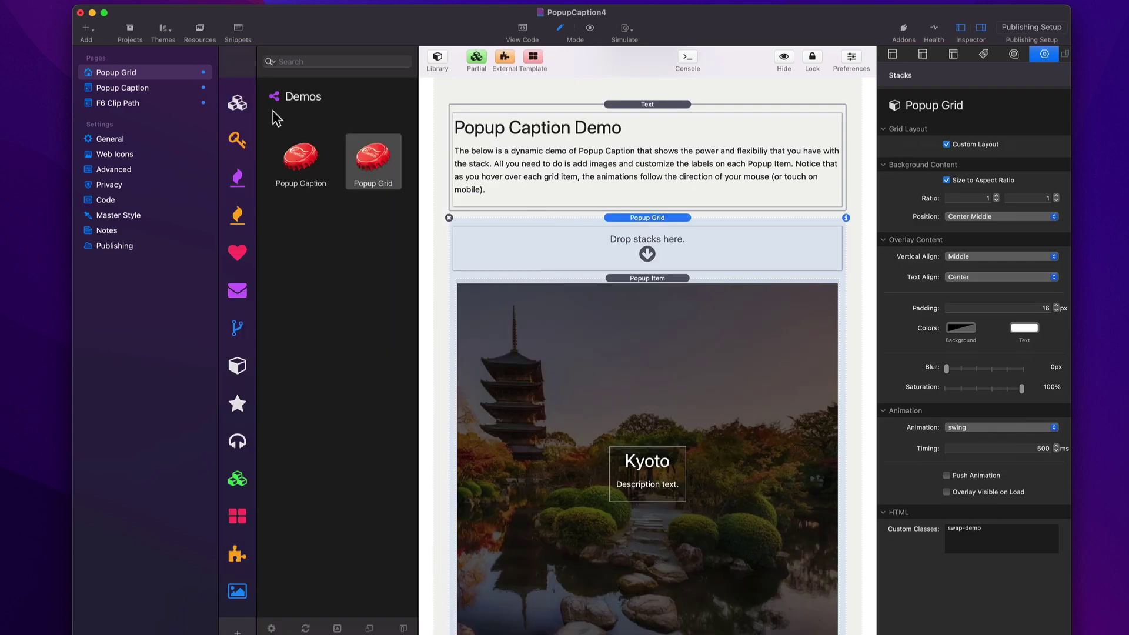
pyautogui.click(236, 141)
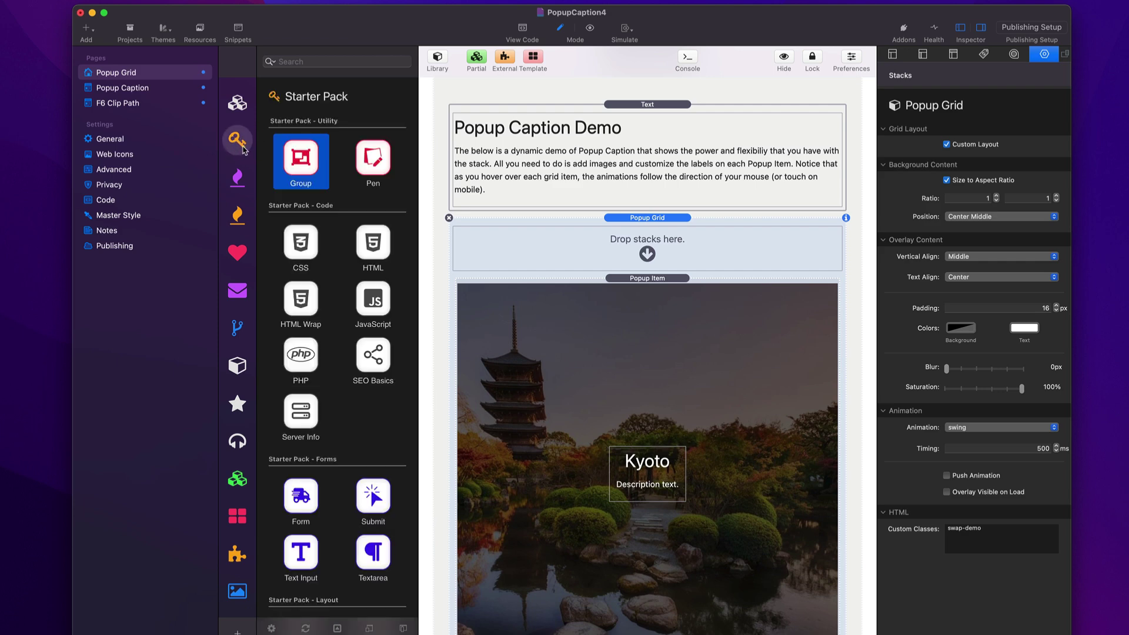
pyautogui.scroll(-10, 314, 330)
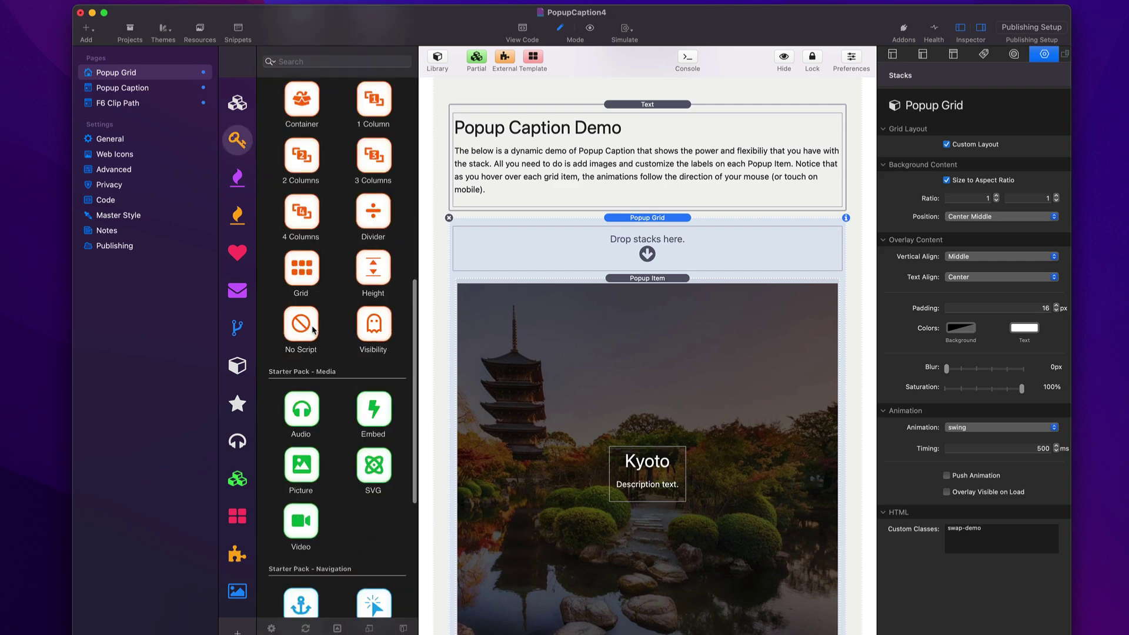
pyautogui.click(301, 273)
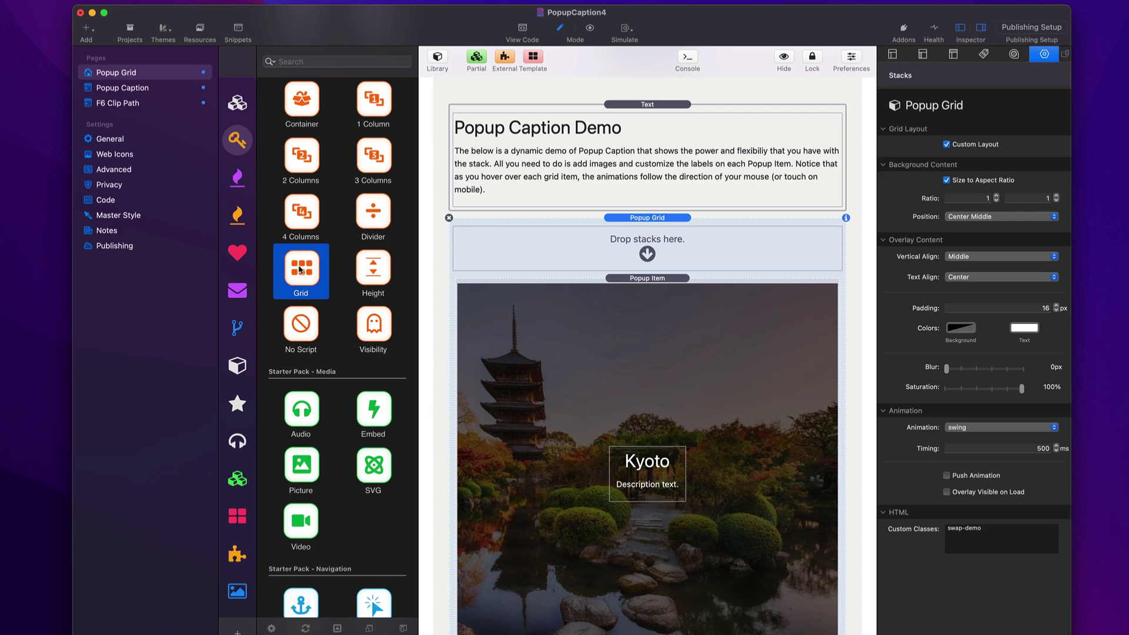
pyautogui.moveTo(300, 270); pyautogui.dragTo(691, 251)
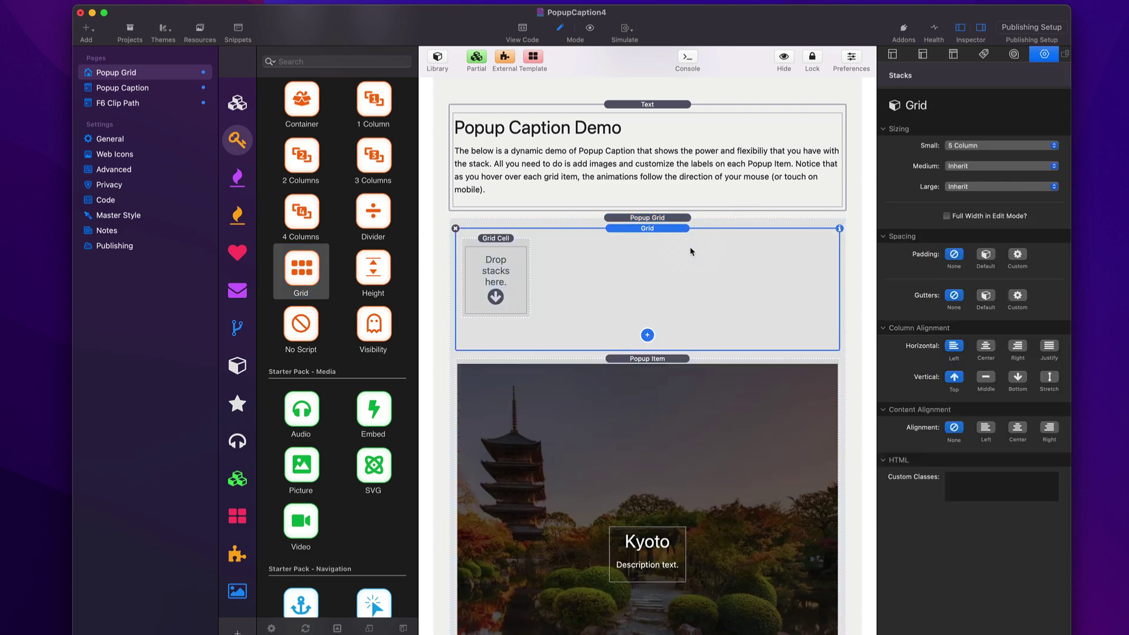
# Step: Add cells to the inserted Grid stack until it has seven grid cells
pyautogui.click(593, 377)
pyautogui.scroll(-3, 593, 377)
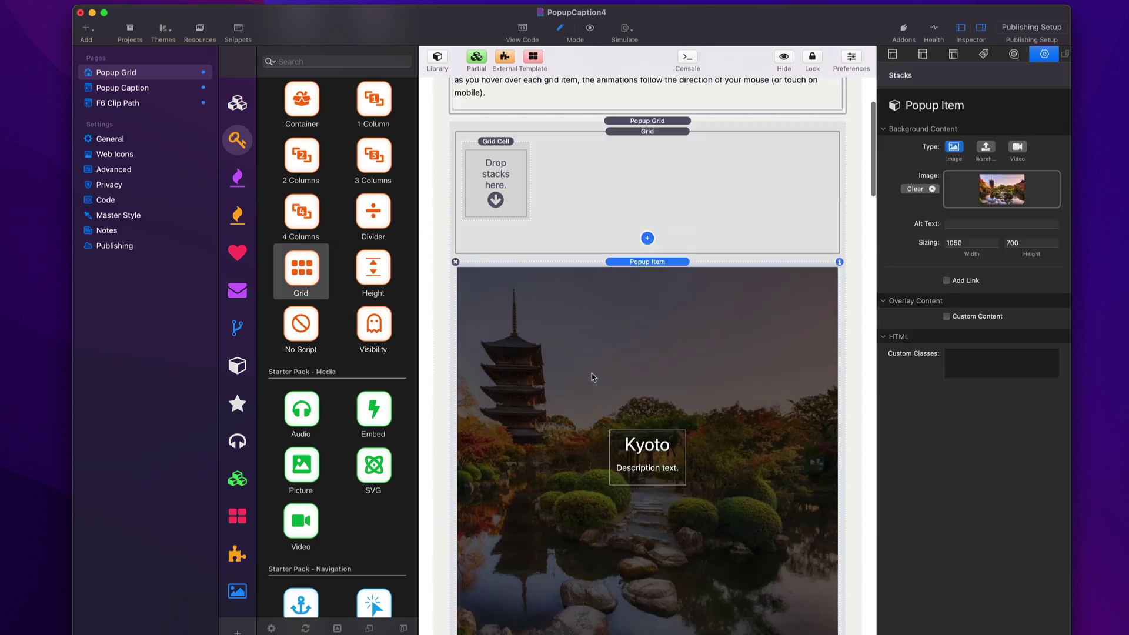
pyautogui.click(644, 158)
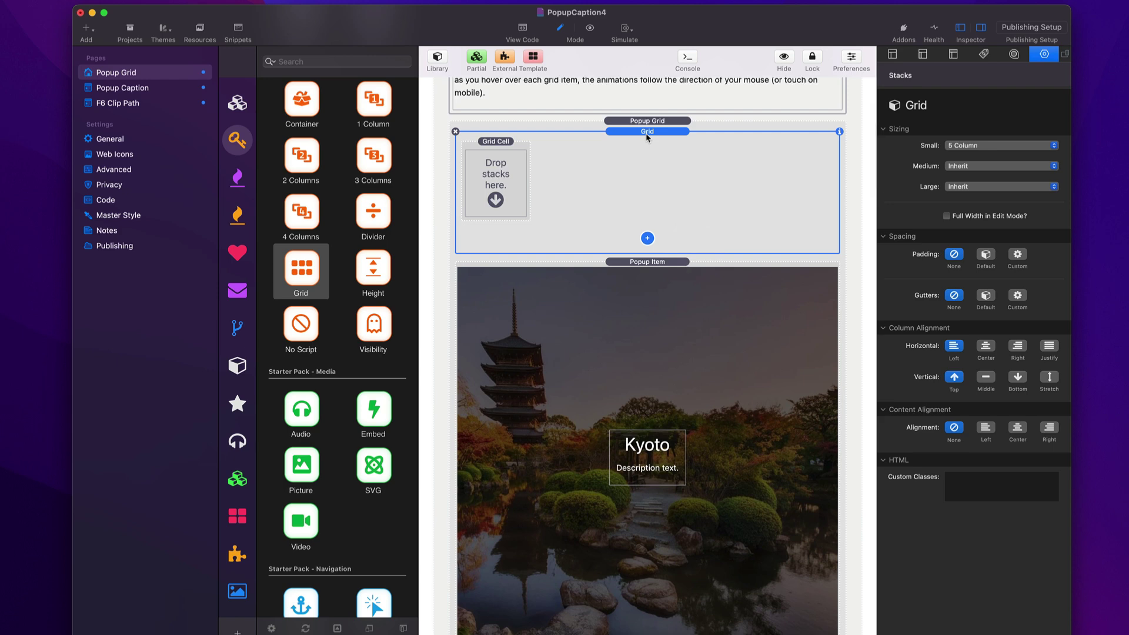
pyautogui.click(601, 285)
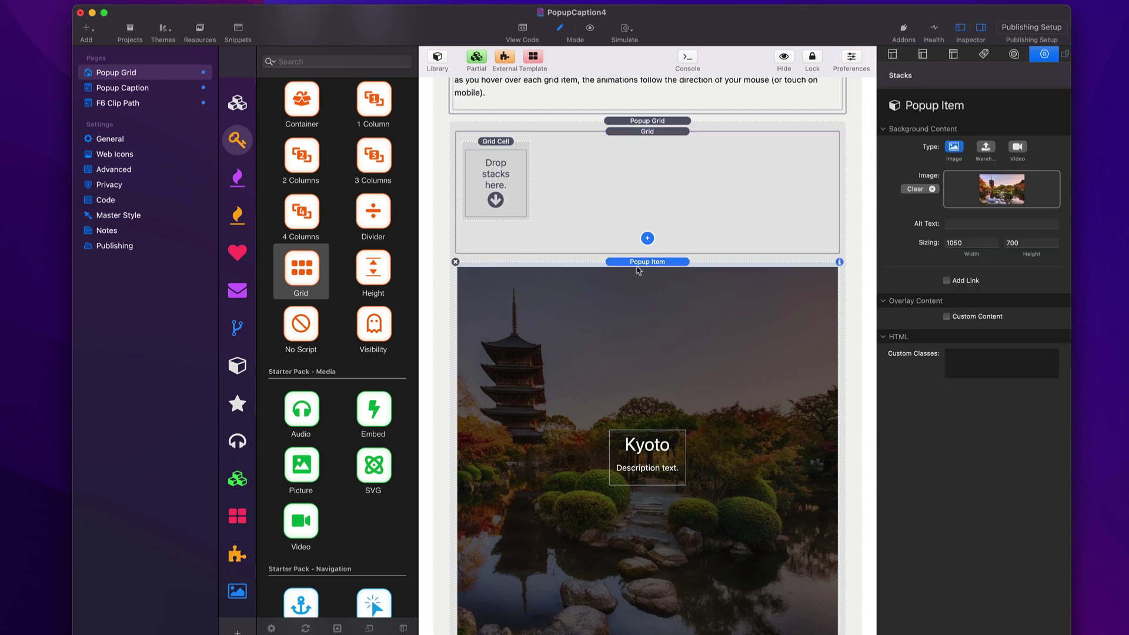
pyautogui.click(647, 238)
pyautogui.click(647, 238)
pyautogui.click(647, 238)
pyautogui.click(647, 238)
pyautogui.click(647, 239)
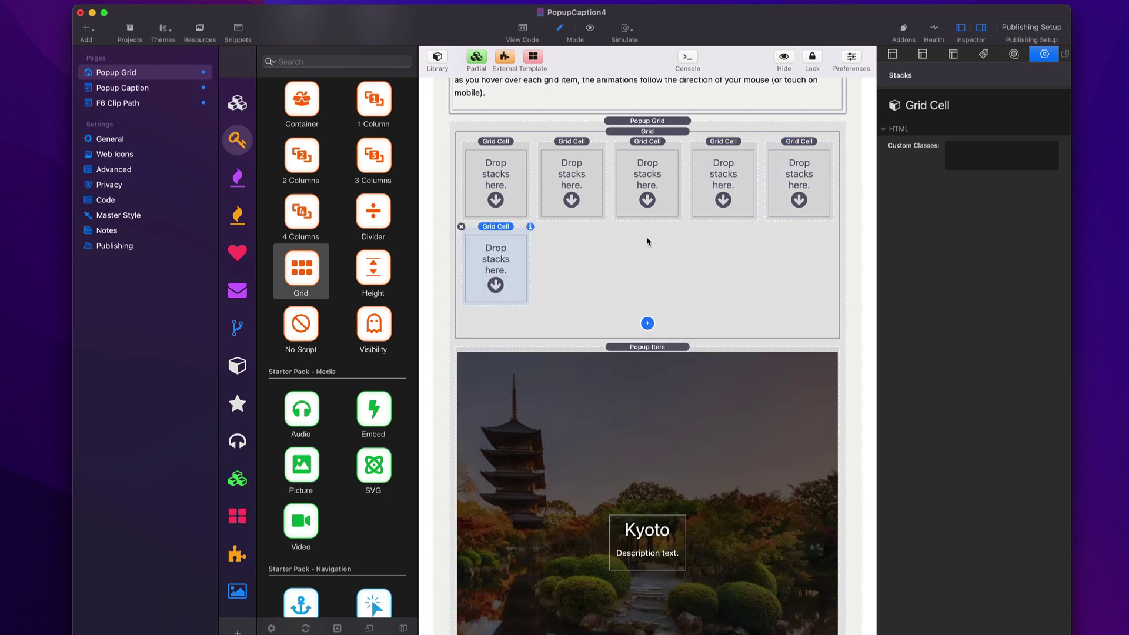
pyautogui.click(647, 241)
pyautogui.click(647, 324)
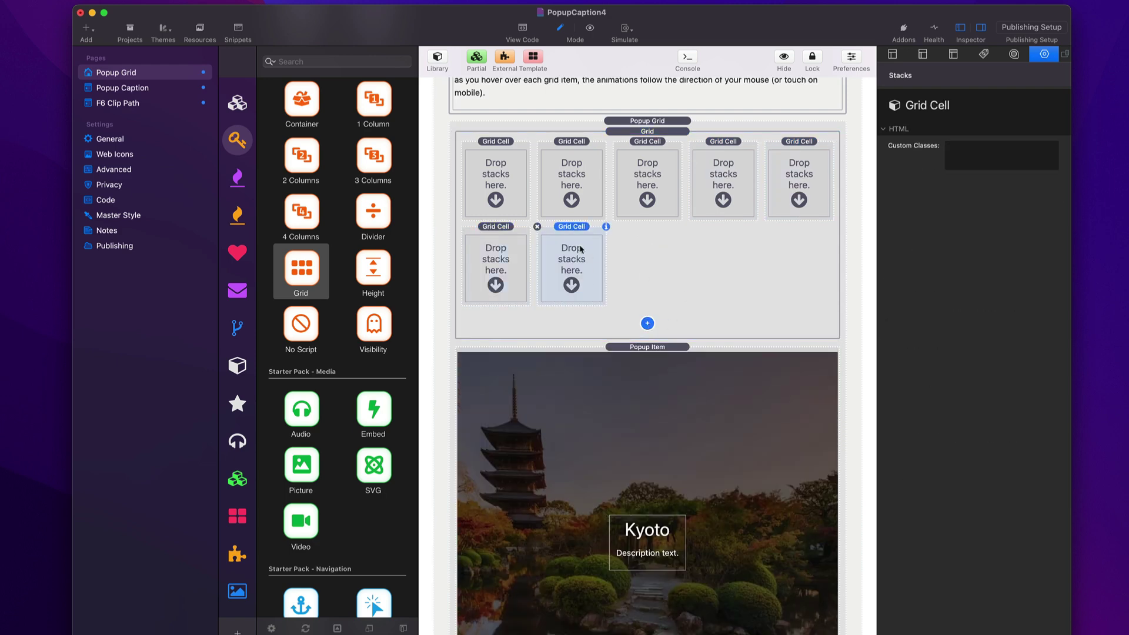
# Step: Move the Kyoto, Thailand and Italy popup items into the first three grid cells
pyautogui.click(636, 347)
pyautogui.scroll(-3, 636, 347)
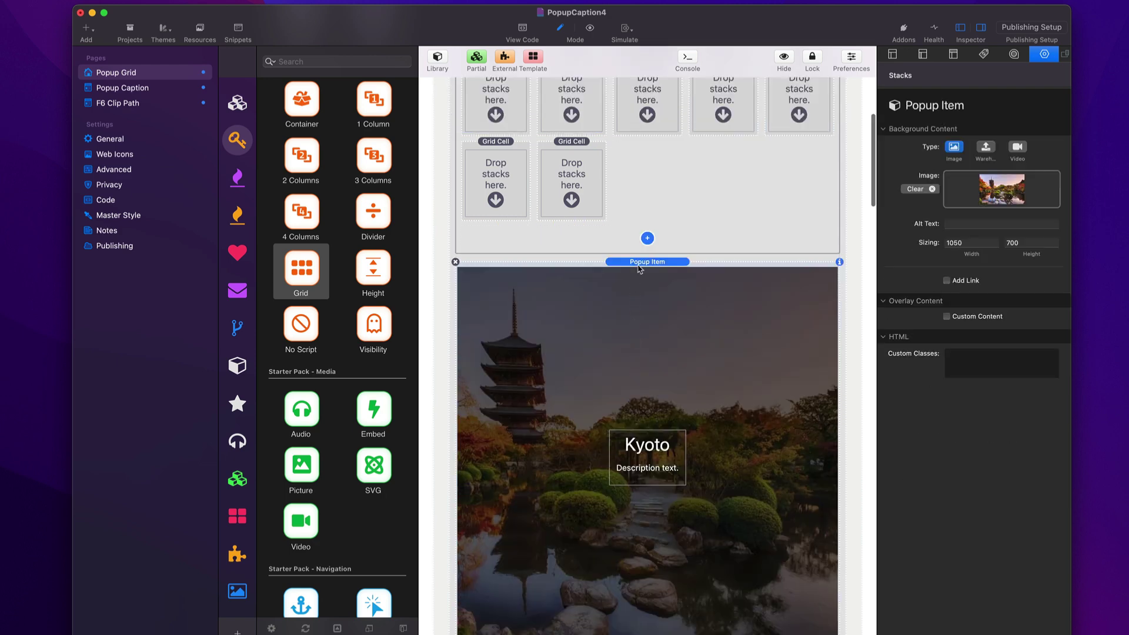
pyautogui.scroll(4, 629, 361)
pyautogui.moveTo(631, 379); pyautogui.dragTo(509, 216)
pyautogui.moveTo(617, 377); pyautogui.dragTo(568, 103)
pyautogui.scroll(5, 627, 330)
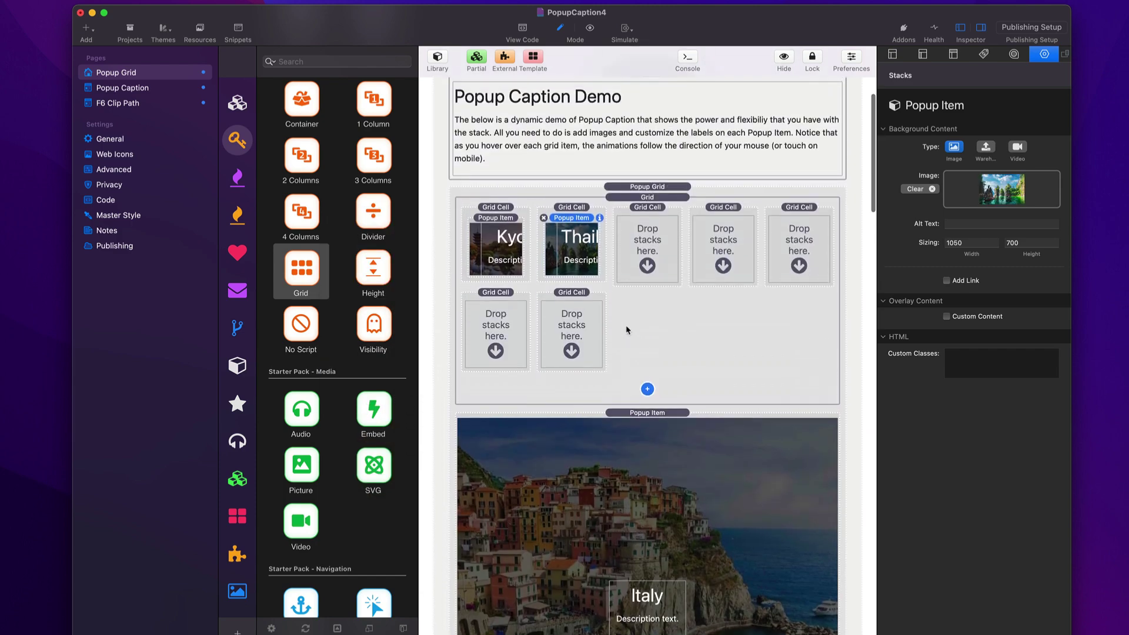
pyautogui.moveTo(627, 417); pyautogui.dragTo(655, 112)
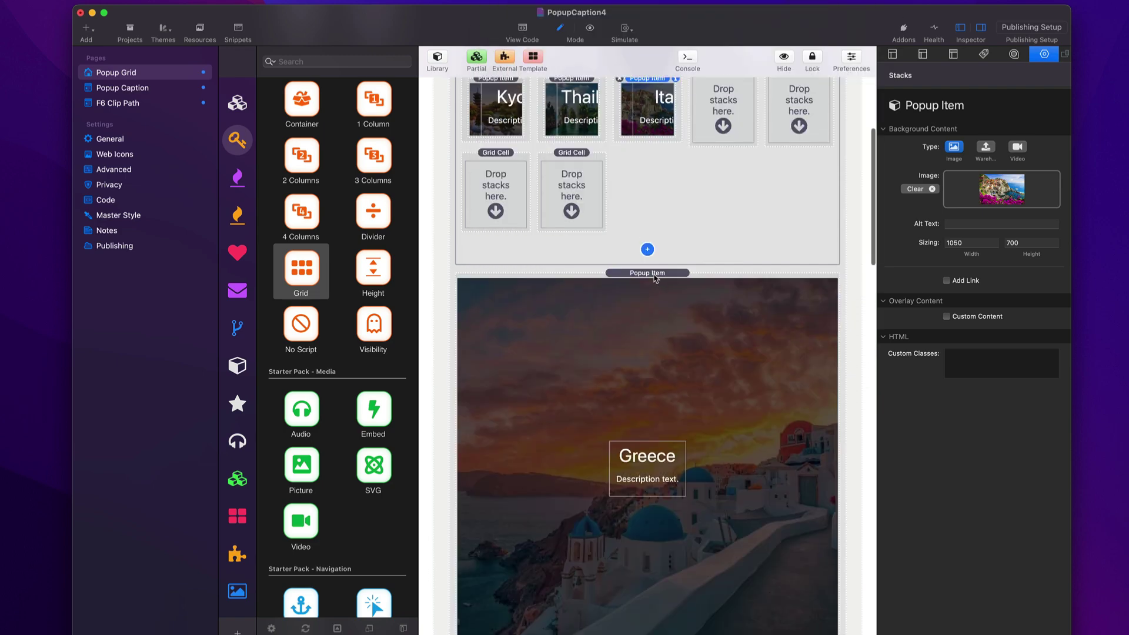
# Step: Move the Greece, Tokyo and Paris popup items into the fourth, fifth and sixth grid cells
pyautogui.moveTo(641, 267); pyautogui.dragTo(725, 109)
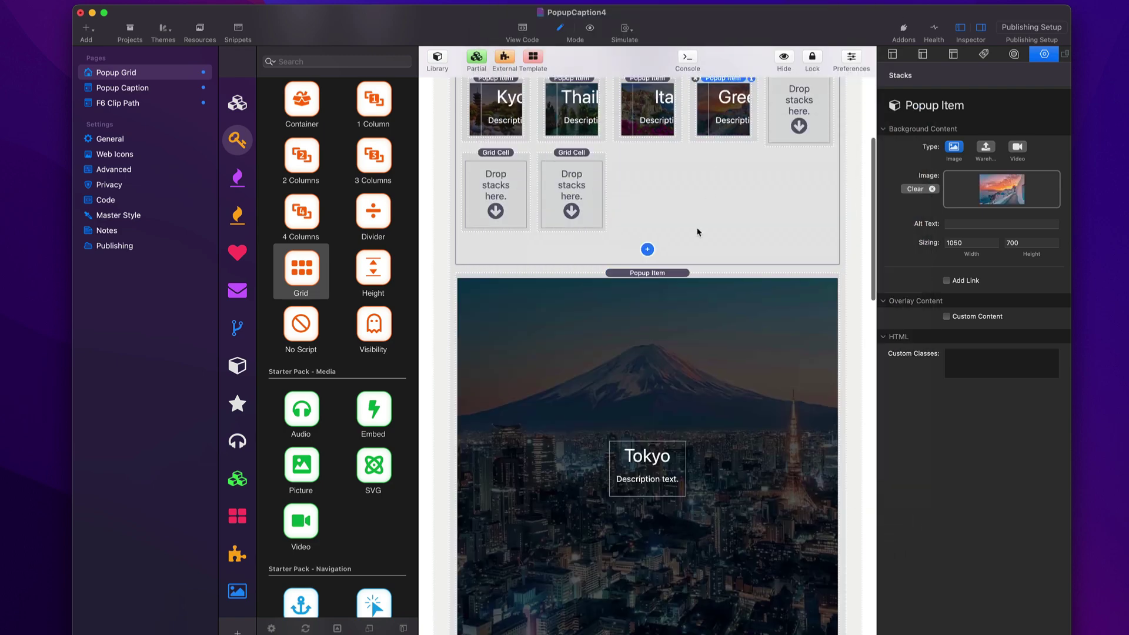
pyautogui.click(667, 282)
pyautogui.moveTo(657, 267); pyautogui.dragTo(800, 109)
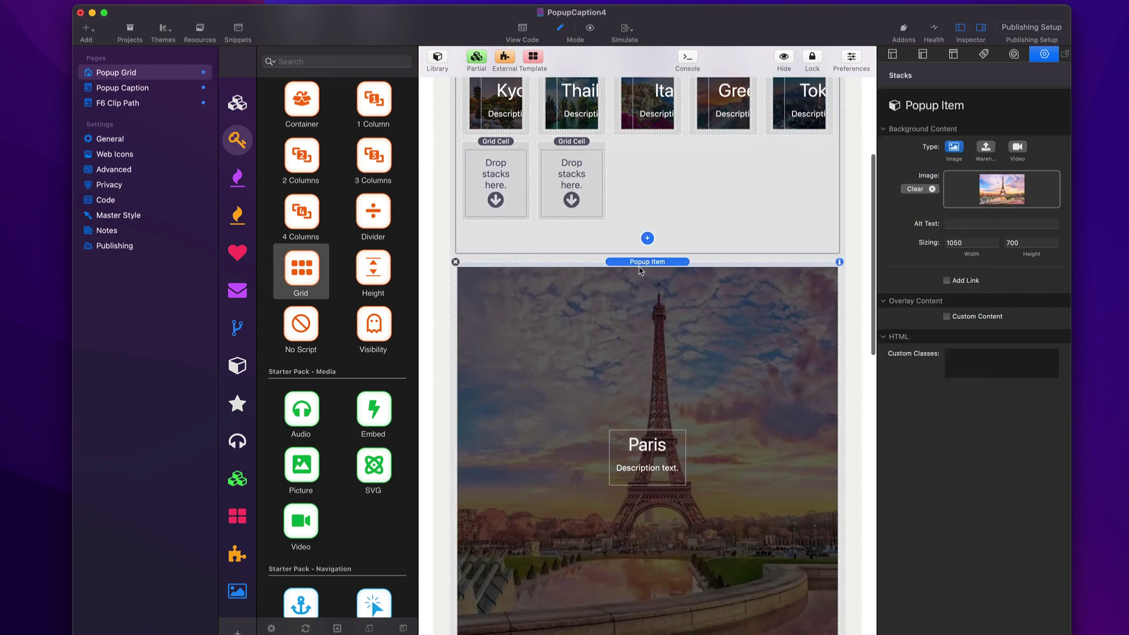
pyautogui.moveTo(641, 275); pyautogui.dragTo(497, 180)
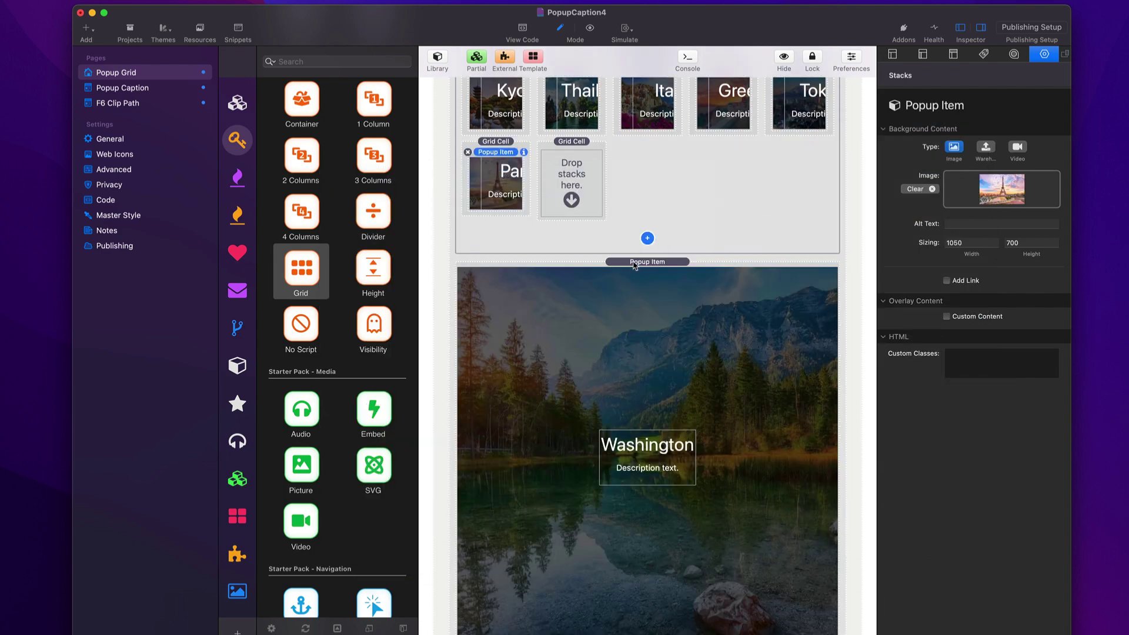
# Step: Move the Washington popup item into the seventh cell and the New York item into an added eighth cell
pyautogui.moveTo(638, 263); pyautogui.dragTo(565, 189)
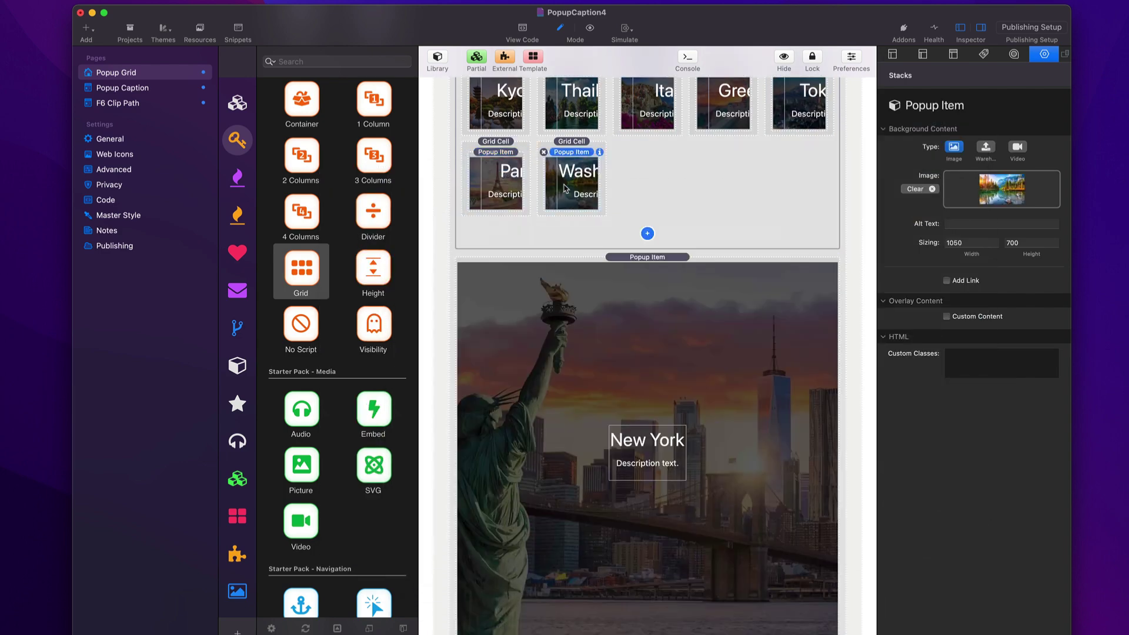
pyautogui.click(647, 234)
pyautogui.moveTo(647, 257); pyautogui.dragTo(647, 180)
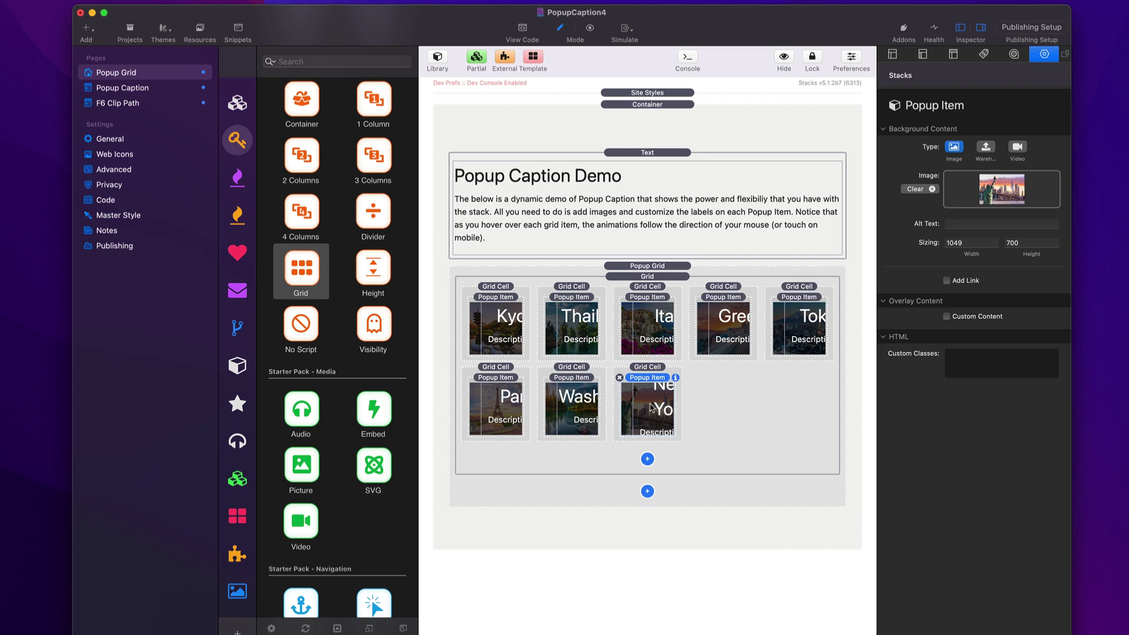
# Step: Set the Grid stack's sizing to 2 Column for small, 3 Column for medium and 4 Column for large screens
pyautogui.click(748, 426)
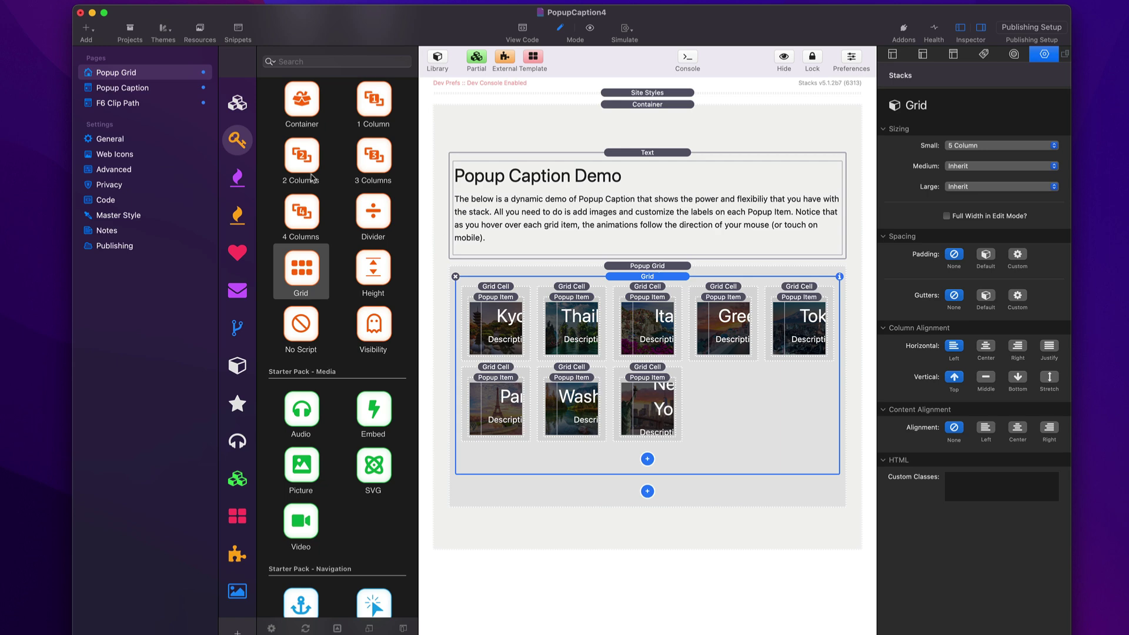
pyautogui.click(438, 58)
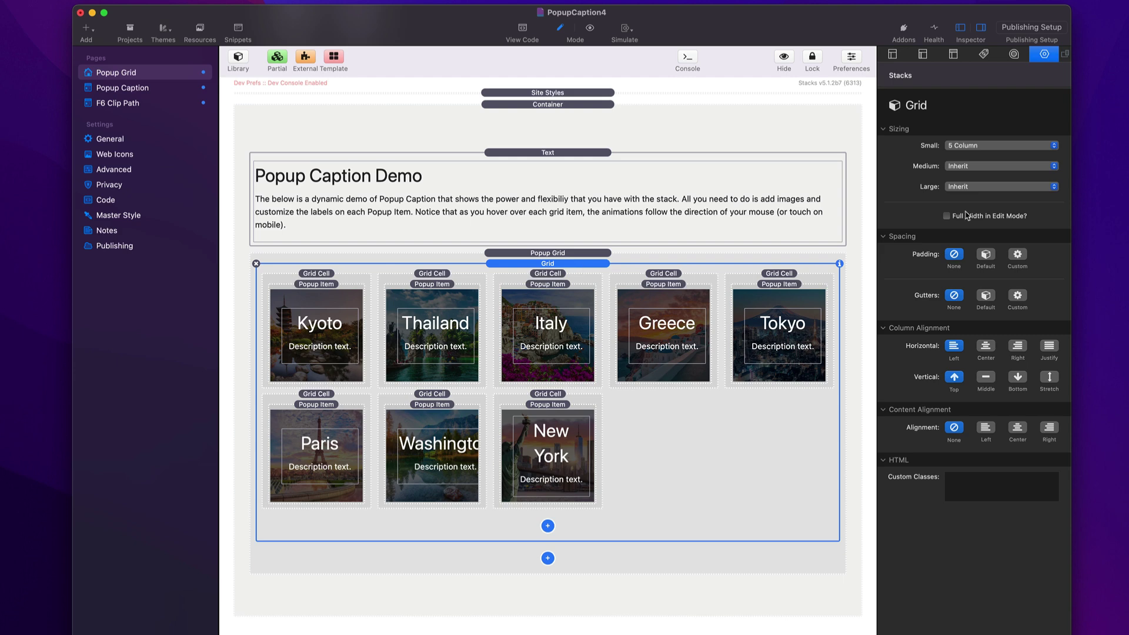
pyautogui.click(968, 147)
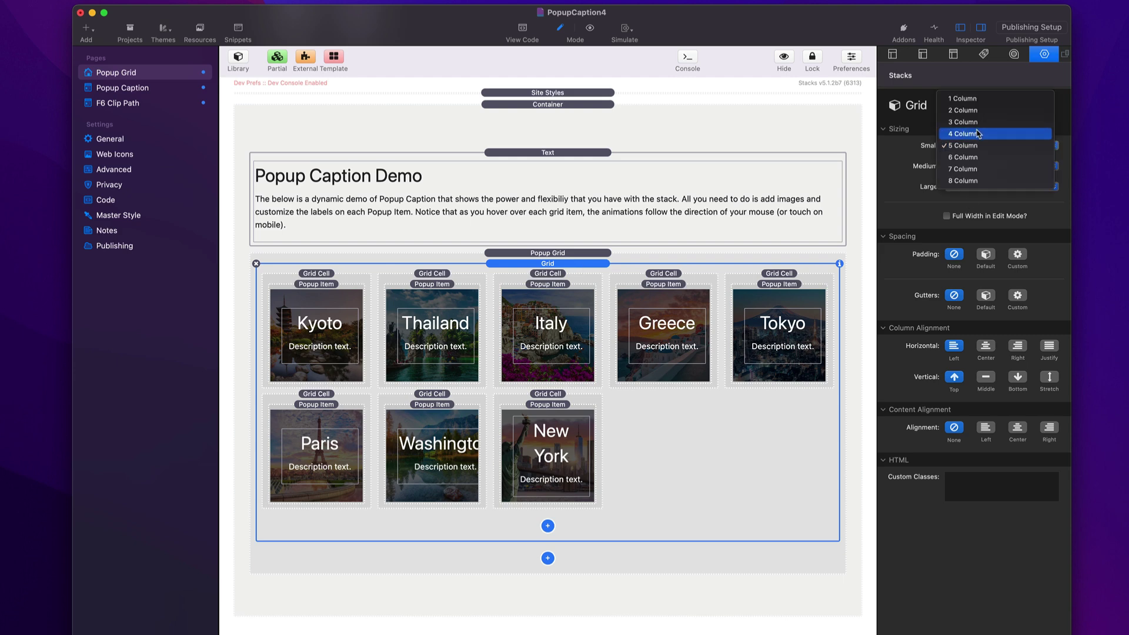
pyautogui.click(978, 134)
pyautogui.click(976, 147)
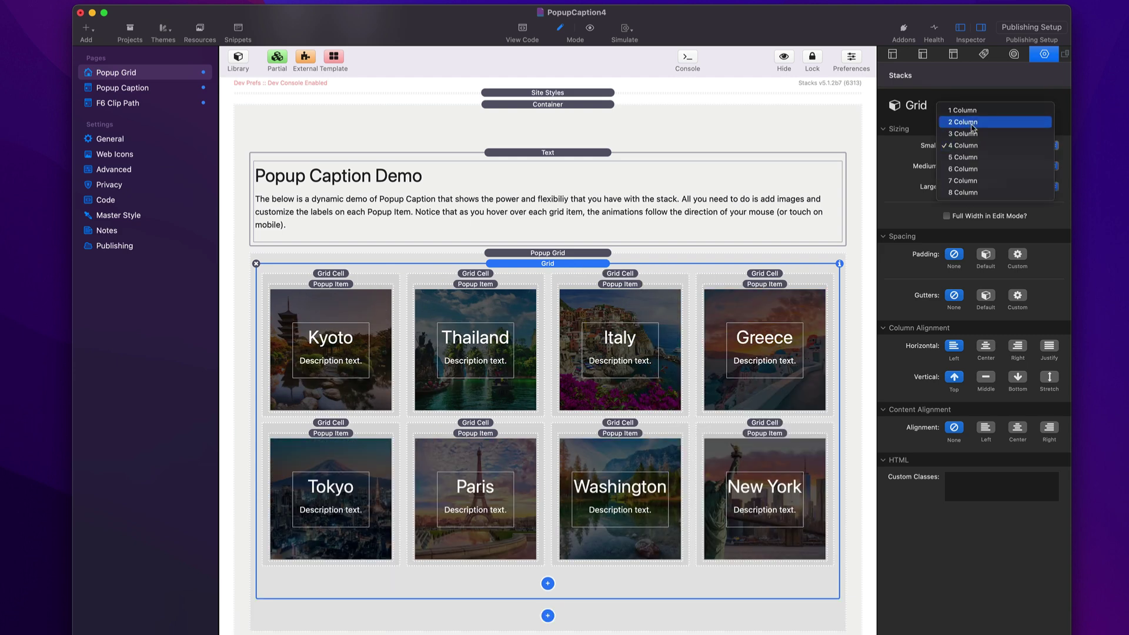
pyautogui.click(972, 121)
pyautogui.click(966, 167)
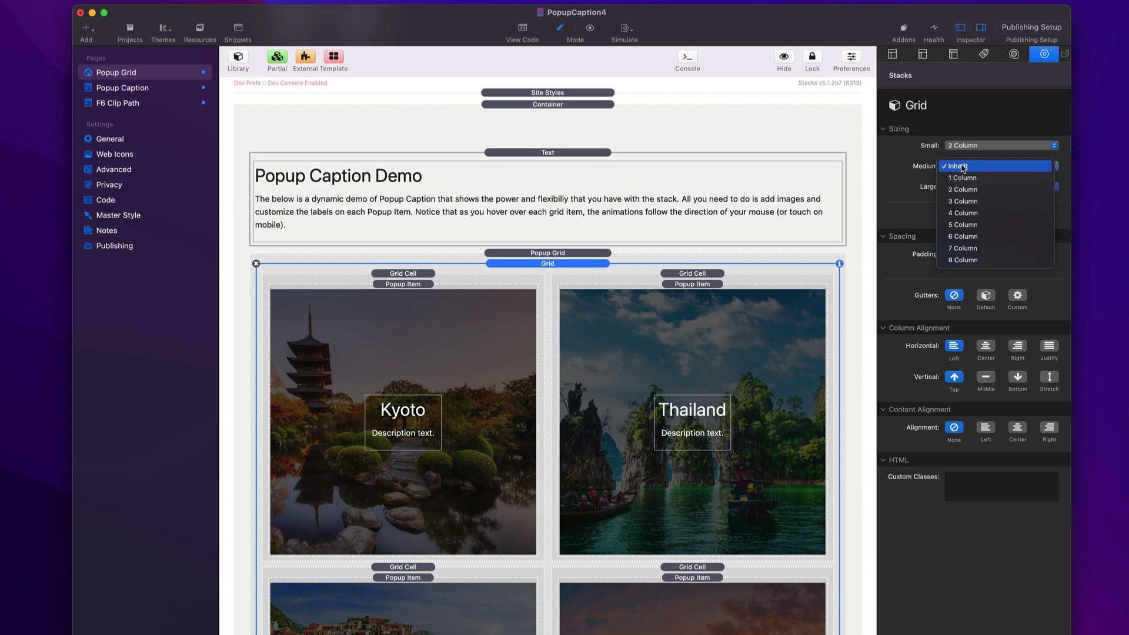
pyautogui.click(966, 201)
pyautogui.click(964, 187)
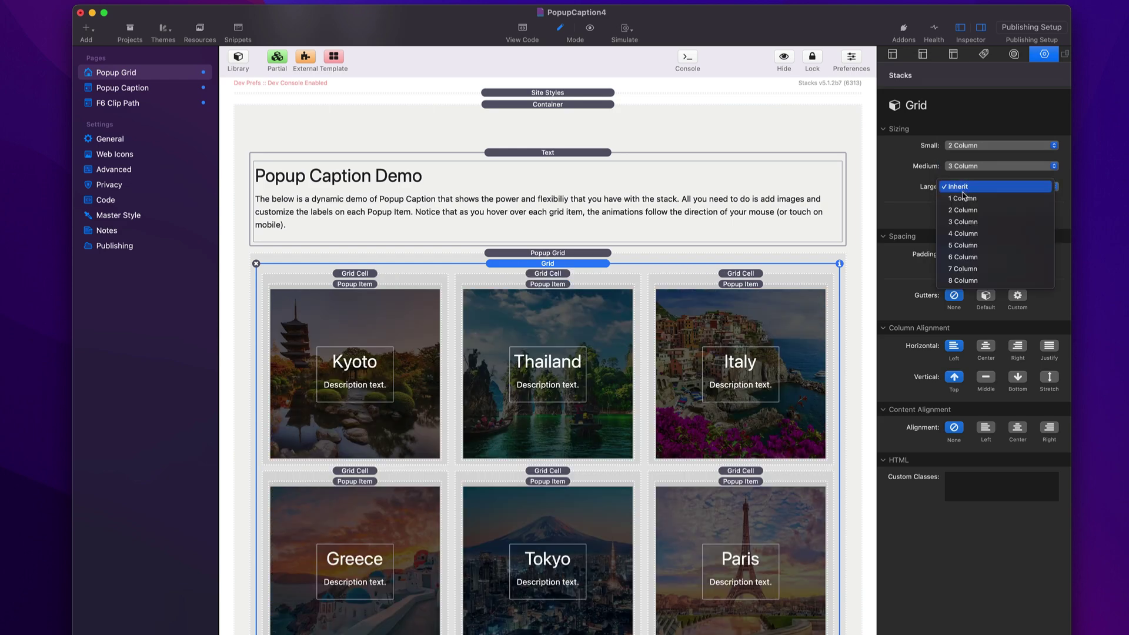
pyautogui.click(964, 234)
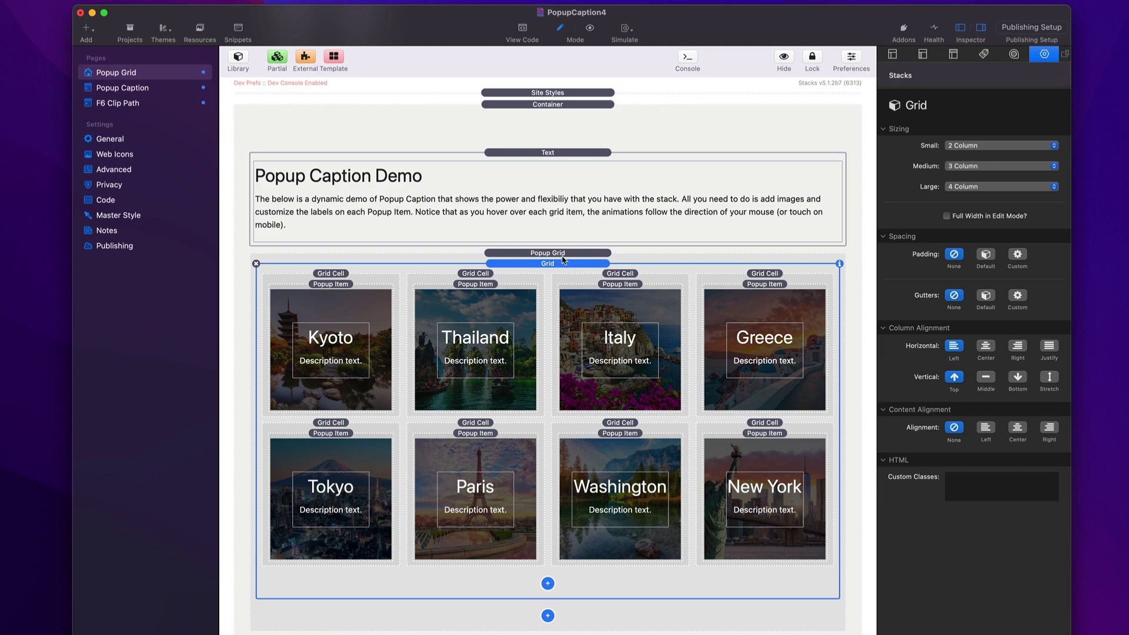
# Step: Preview the page and adjust the preview width to check the custom column layout
pyautogui.press('super+r')
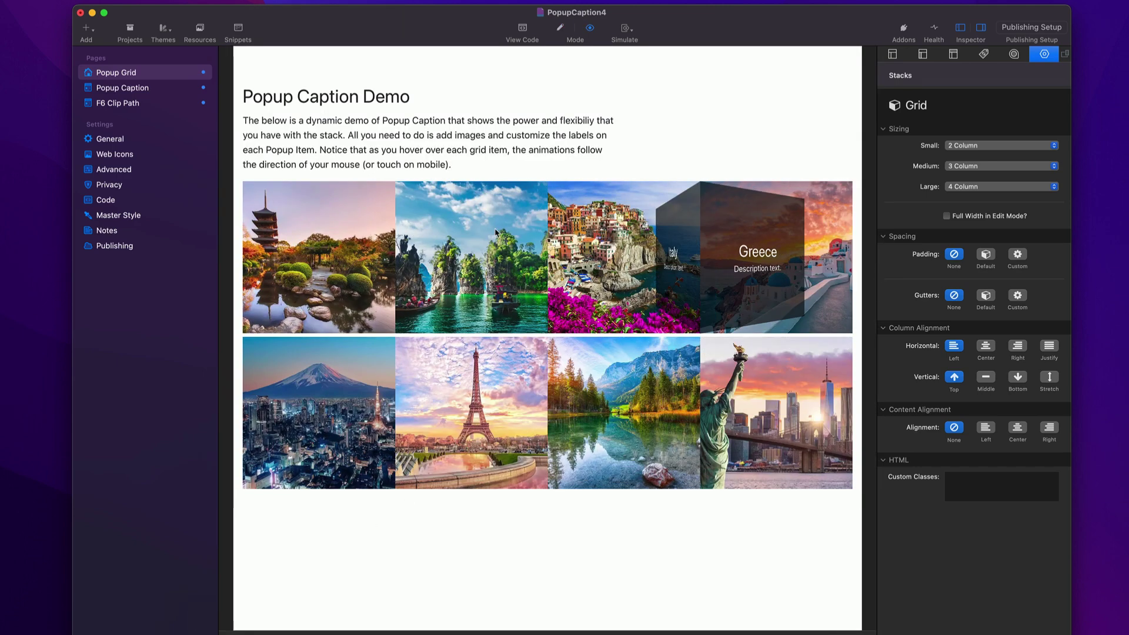
pyautogui.moveTo(862, 251)
pyautogui.mouseDown()
pyautogui.moveTo(606, 230)
pyautogui.moveTo(872, 266)
pyautogui.mouseUp()
pyautogui.press('super+r')
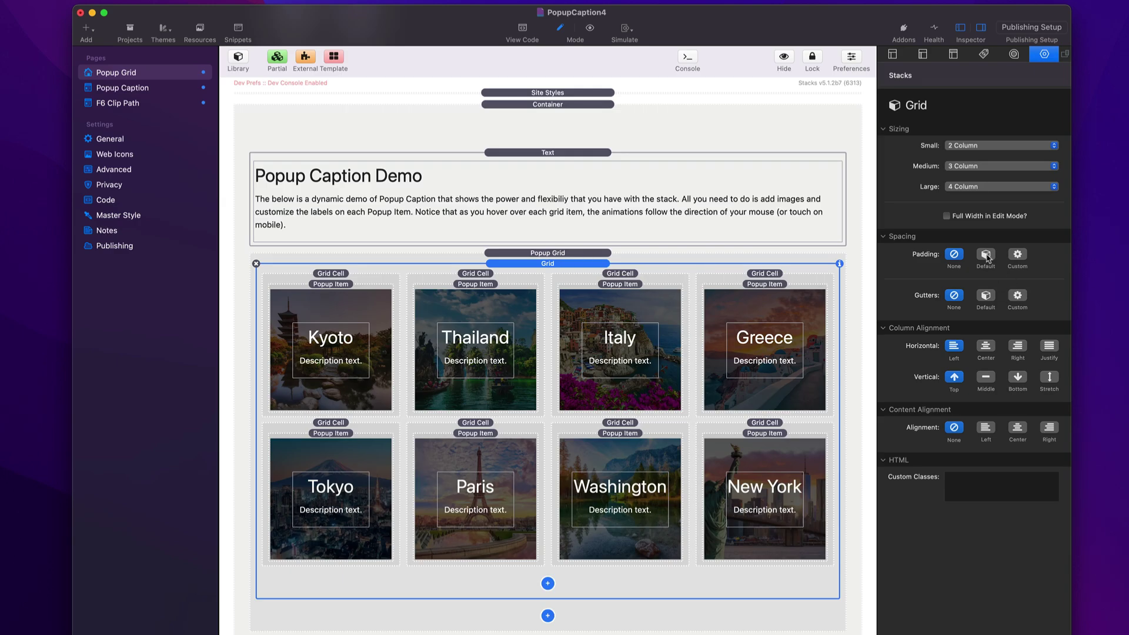
# Step: Set the Grid stack's gutters to Default with padding at None, and check the spacing in the page preview
pyautogui.click(988, 296)
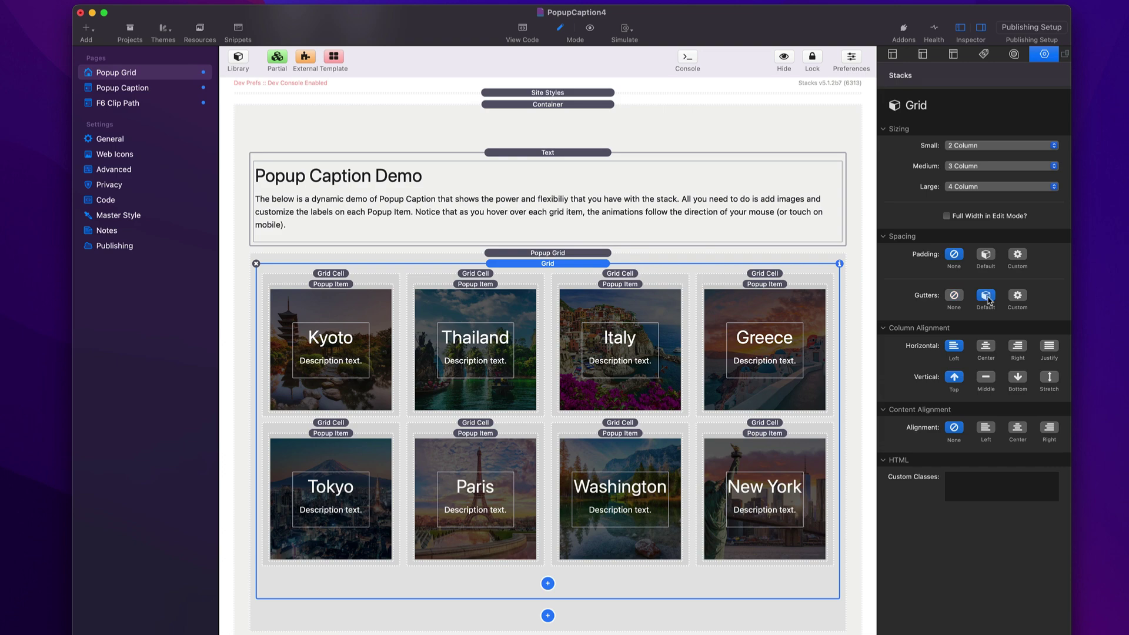
pyautogui.click(987, 256)
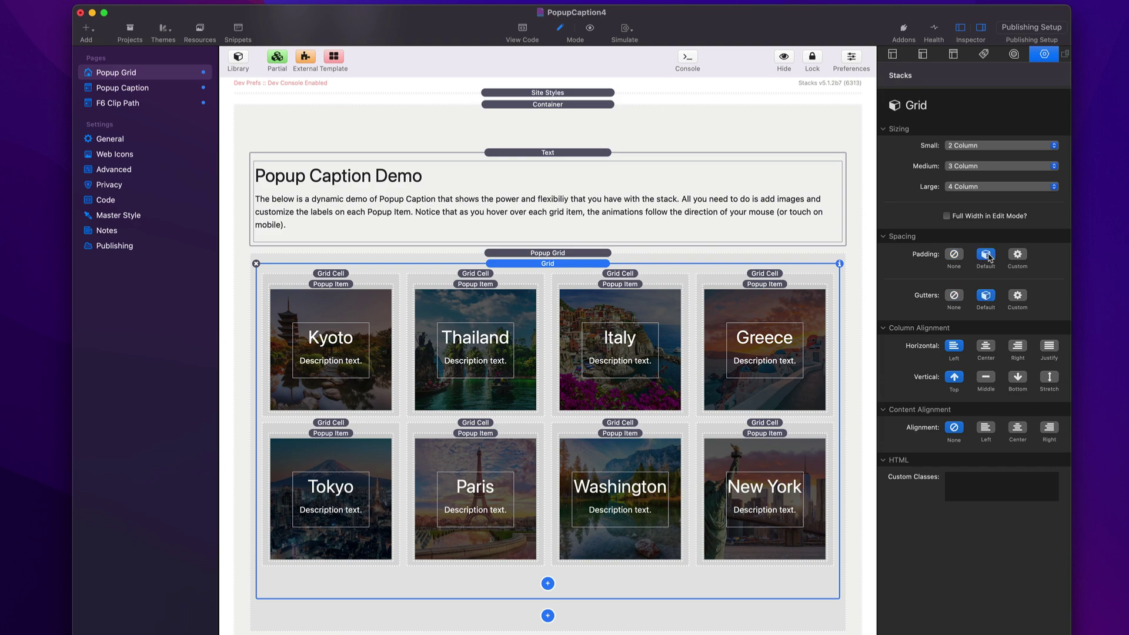
pyautogui.click(955, 256)
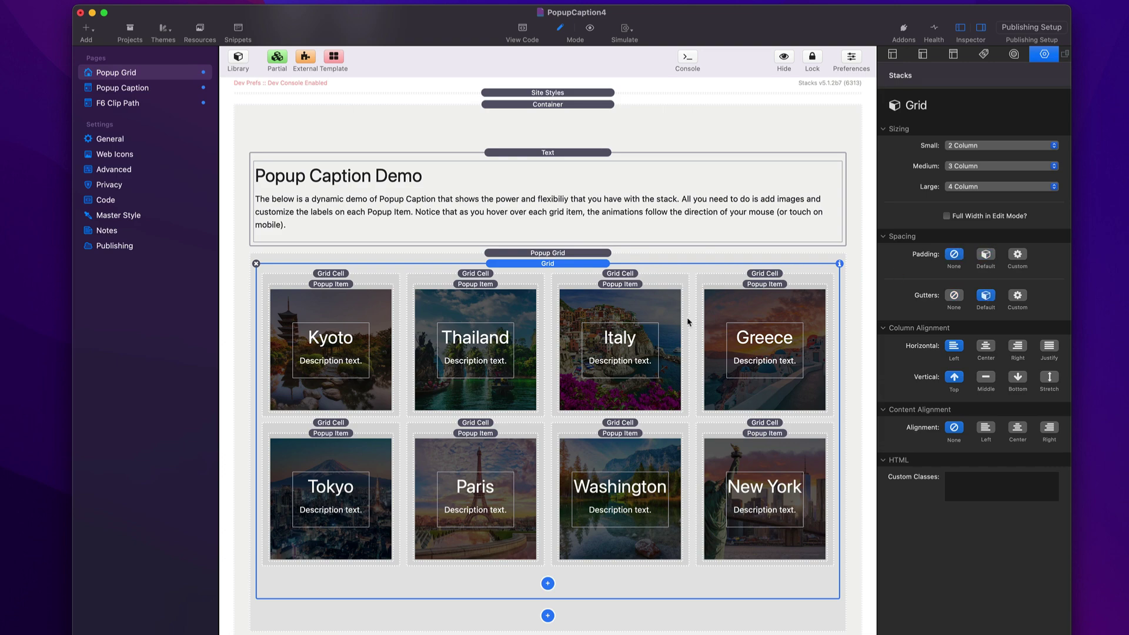
pyautogui.press('super+shift+p')
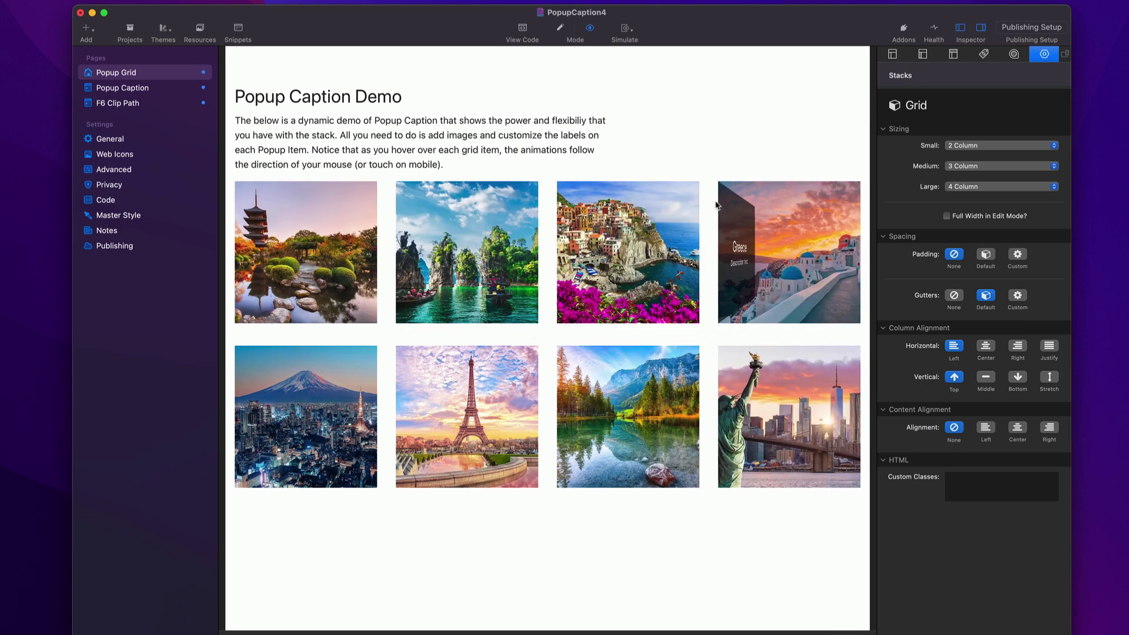
pyautogui.press('super+shift+p')
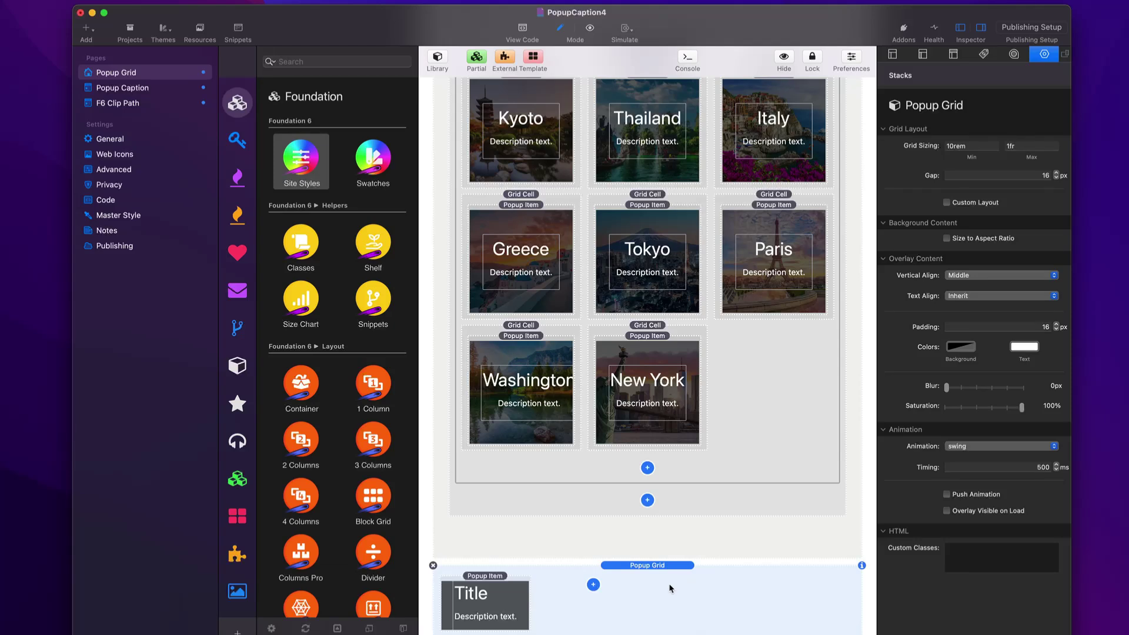
# Step: Find the Feeds stack in the library by searching for "feeds", add it to the lower Popup Grid, and place the Popup Item inside it
pyautogui.click(302, 61)
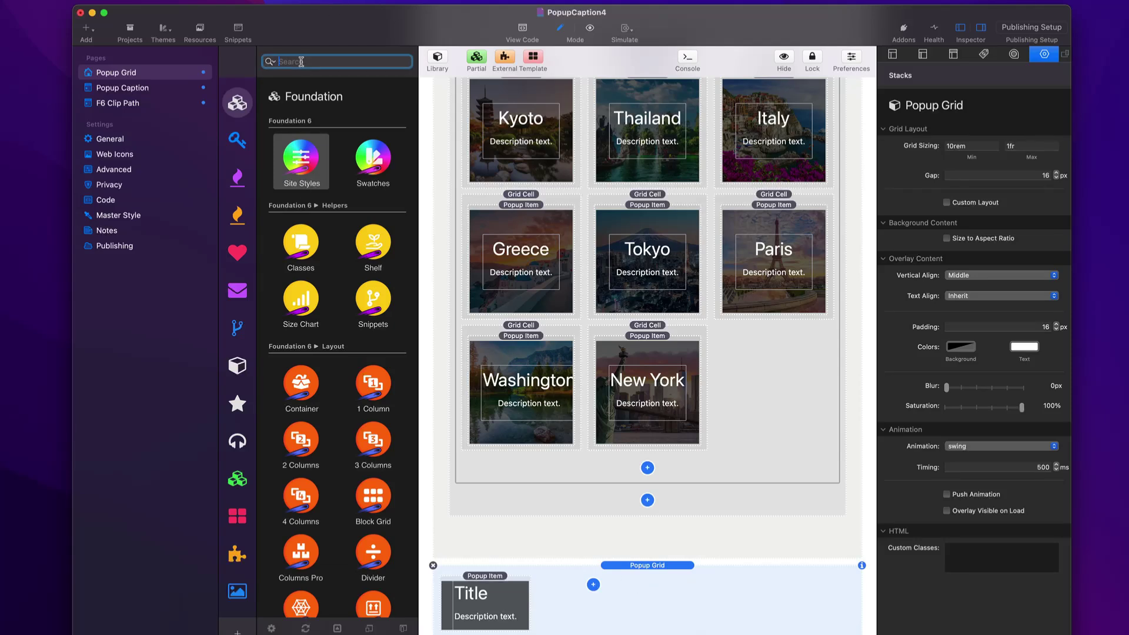
pyautogui.write('feeds')
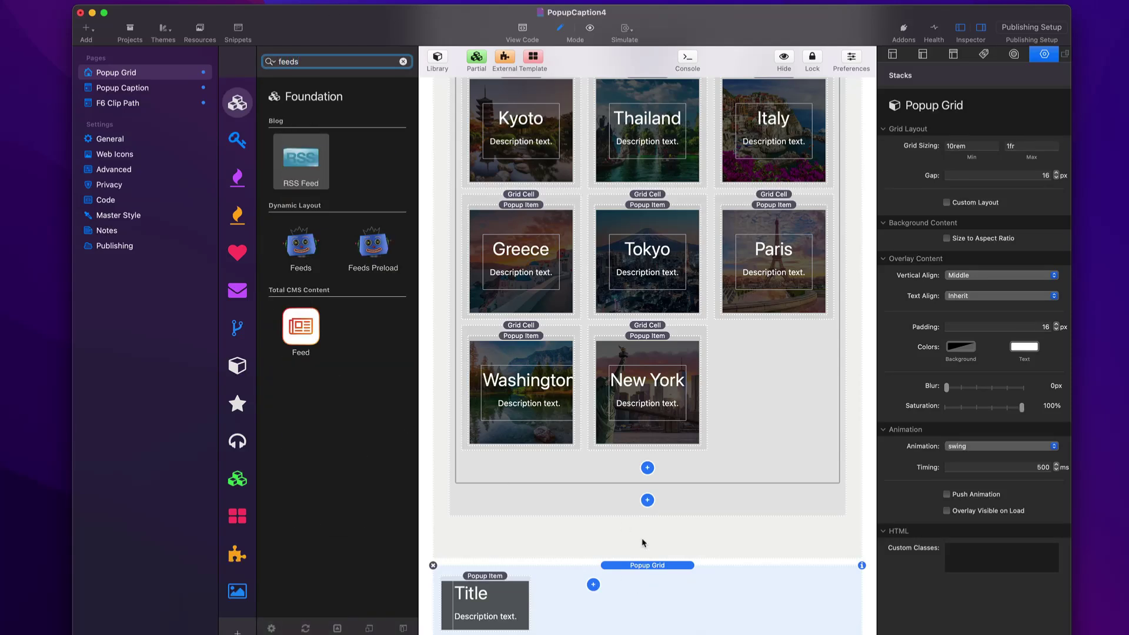
pyautogui.click(644, 543)
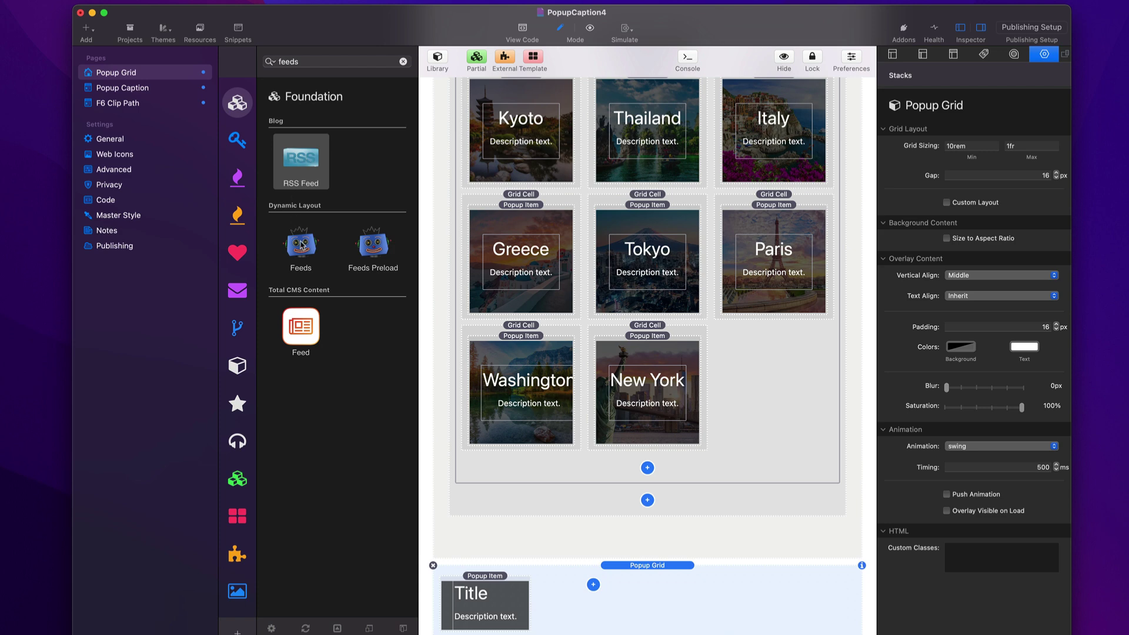
pyautogui.moveTo(301, 245); pyautogui.dragTo(477, 591)
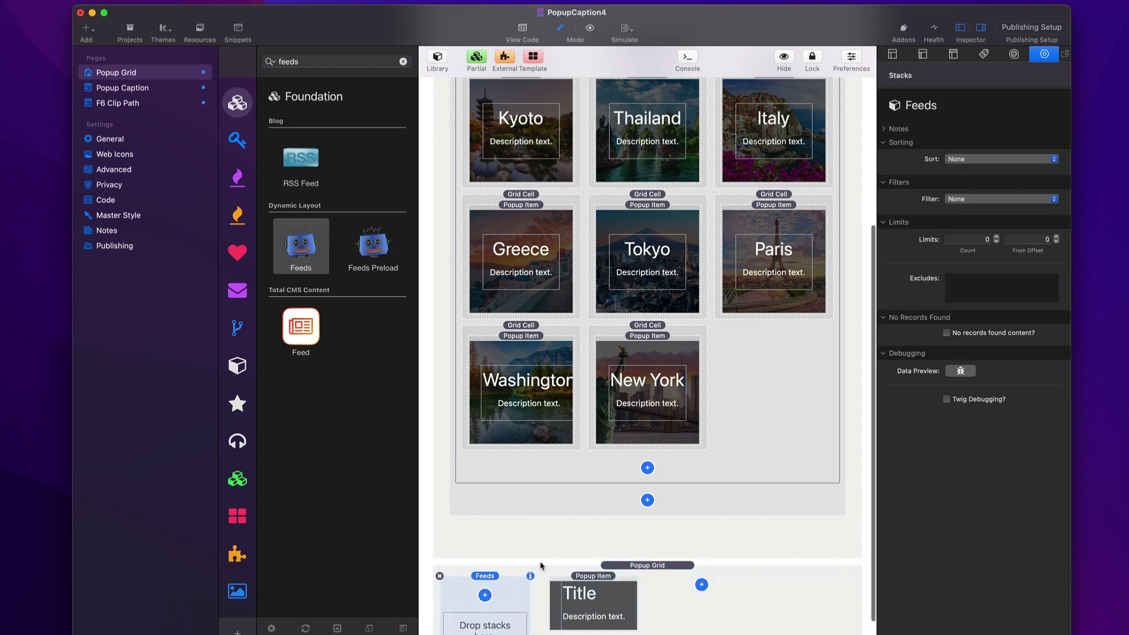
pyautogui.click(594, 537)
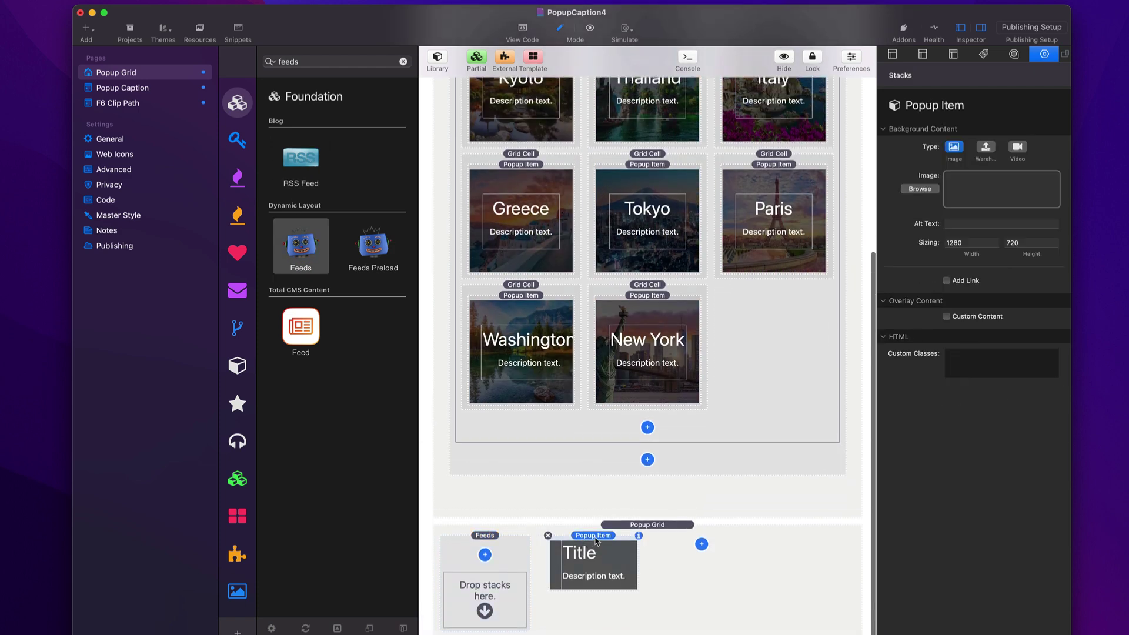
pyautogui.moveTo(596, 541); pyautogui.dragTo(505, 592)
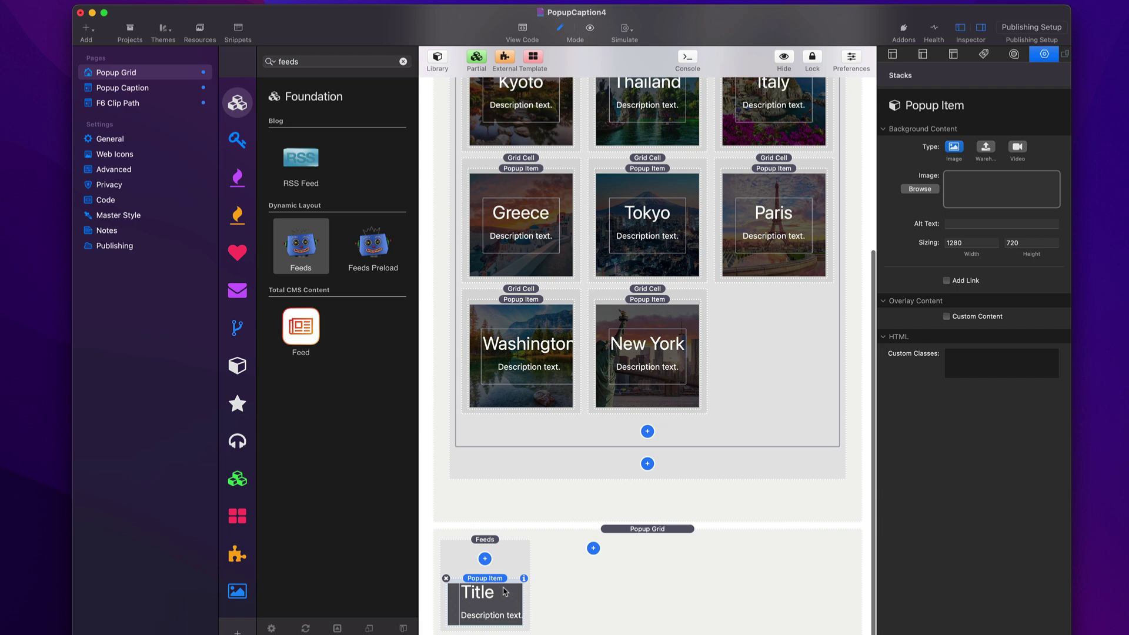
# Step: Add a CSV Feed to the Feeds stack and look over the other available feed types
pyautogui.click(504, 545)
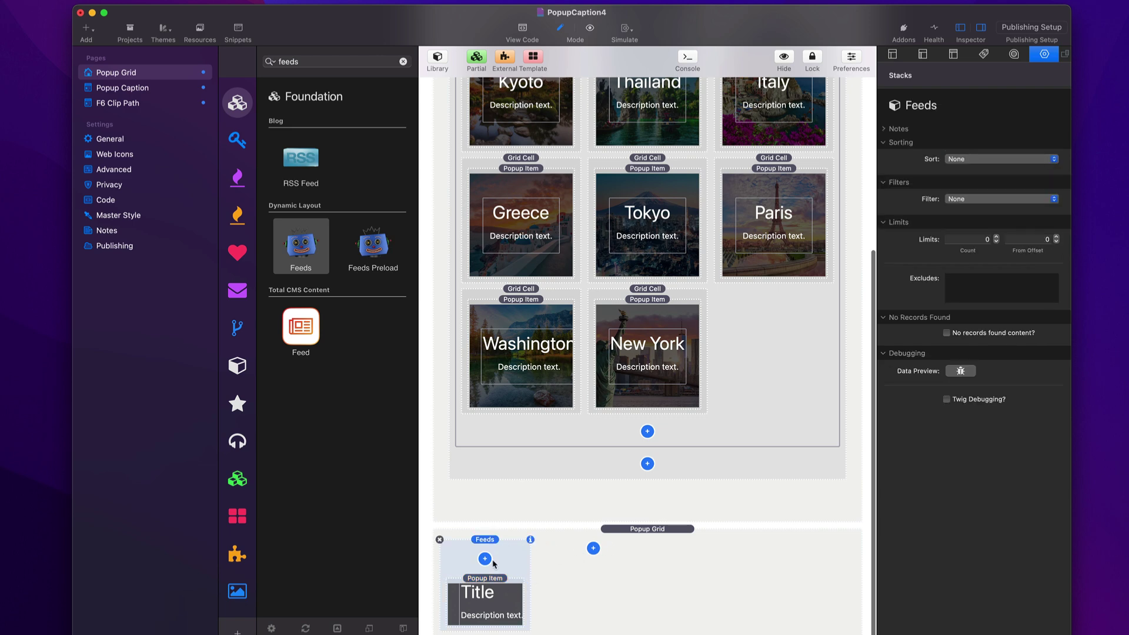
pyautogui.click(486, 559)
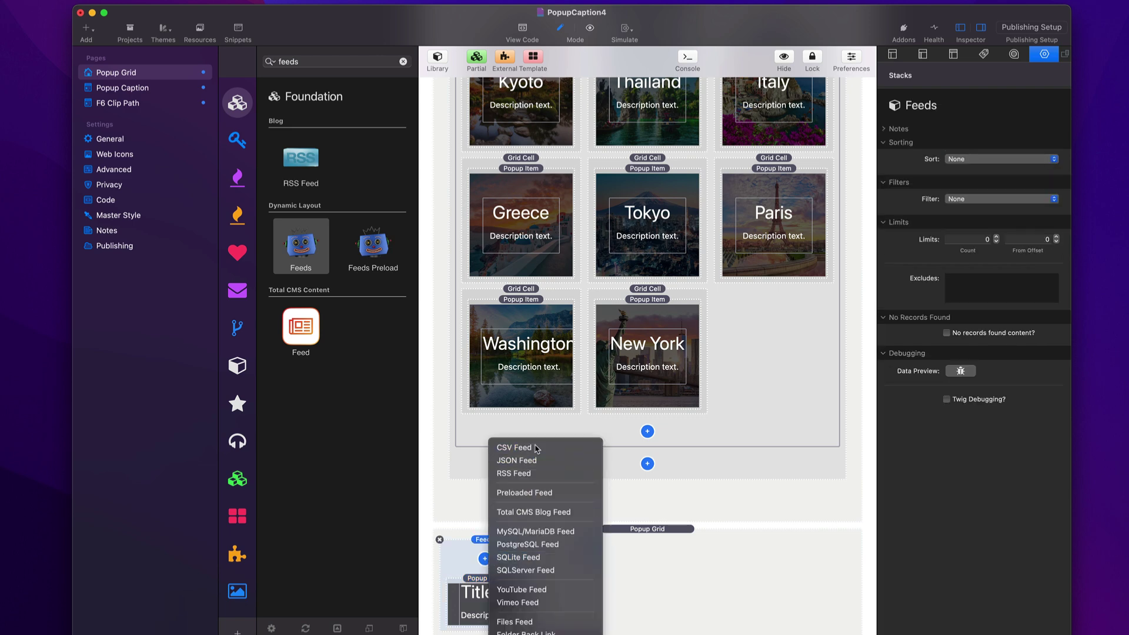
pyautogui.click(514, 448)
pyautogui.scroll(-2, 497, 550)
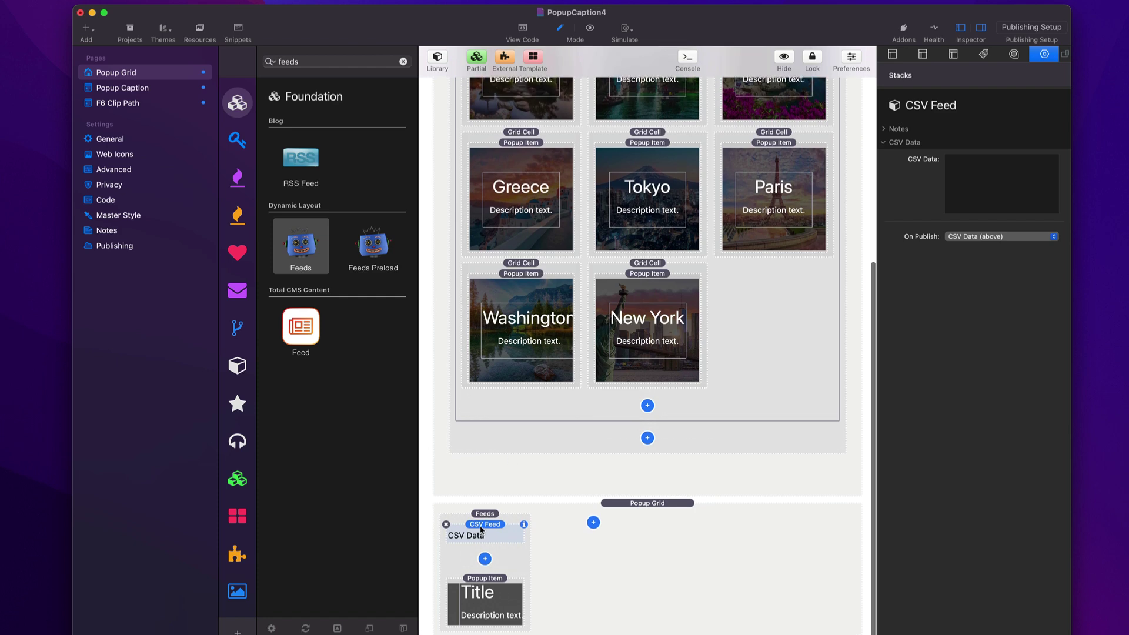
pyautogui.click(484, 559)
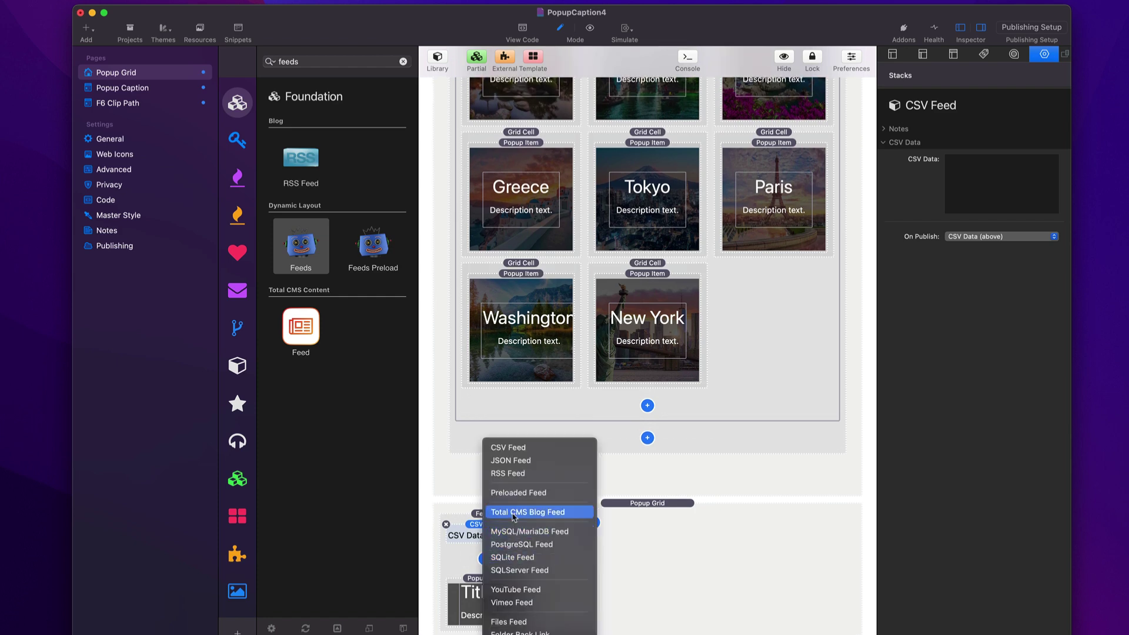
pyautogui.click(652, 563)
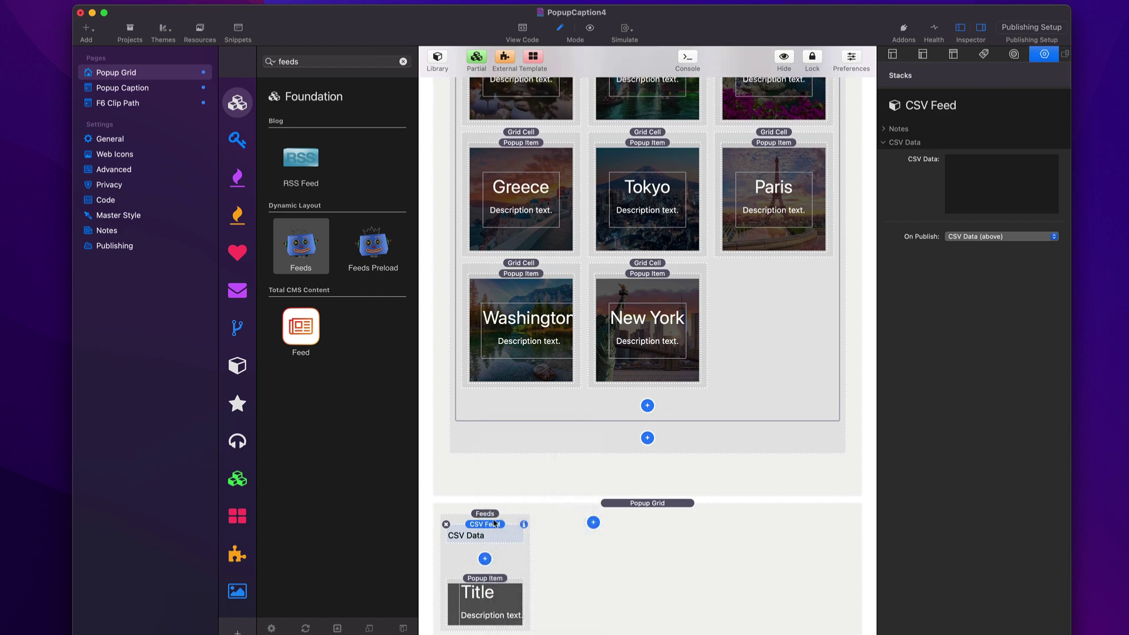
# Step: Set the background type of the Popup Item inside Feeds to Warehouse and open its Markdown title and description text
pyautogui.click(482, 586)
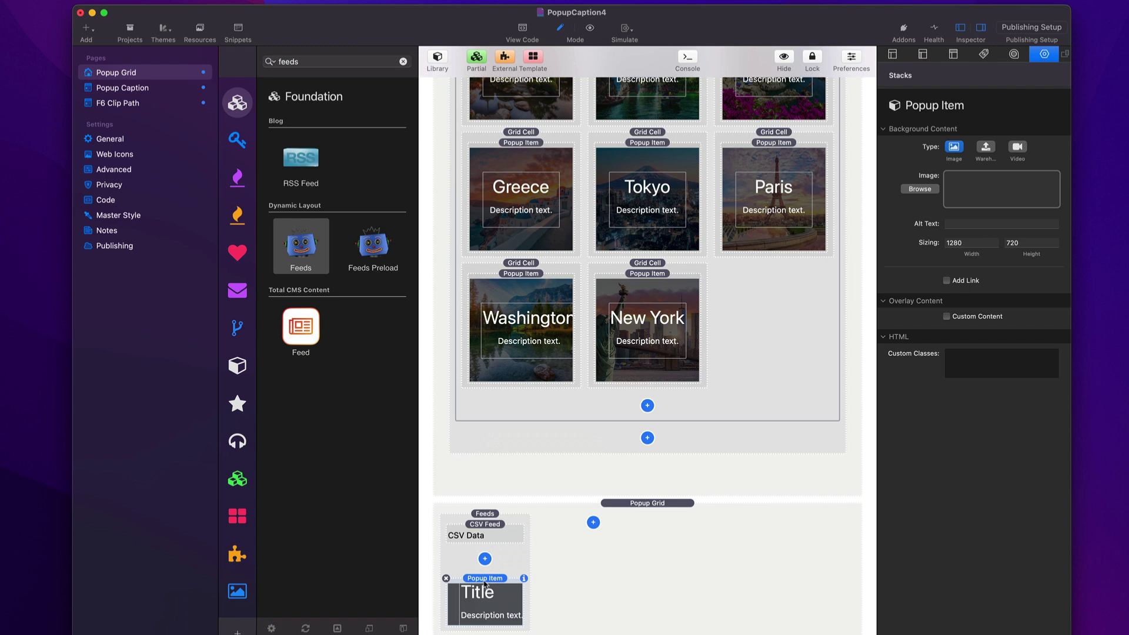
pyautogui.click(983, 150)
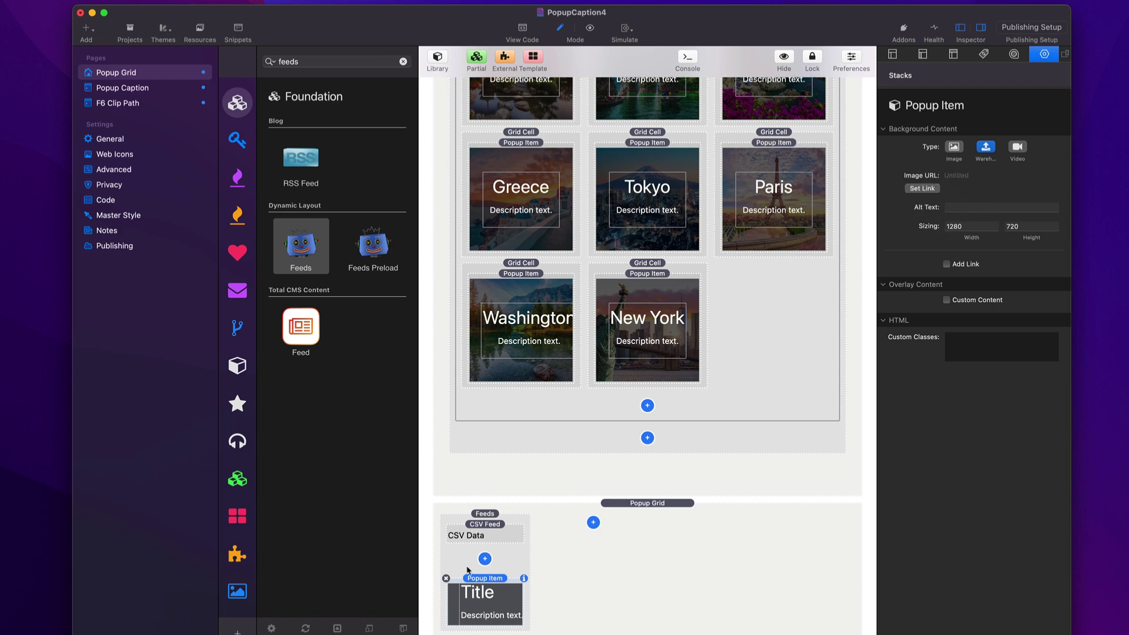
pyautogui.doubleClick(479, 588)
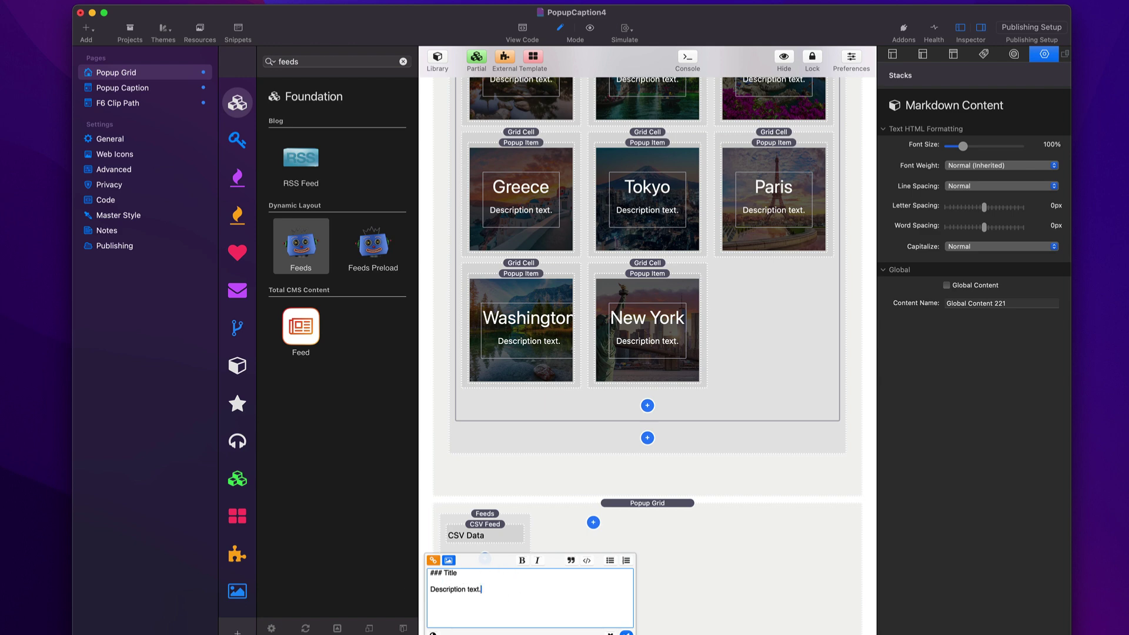
pyautogui.click(497, 503)
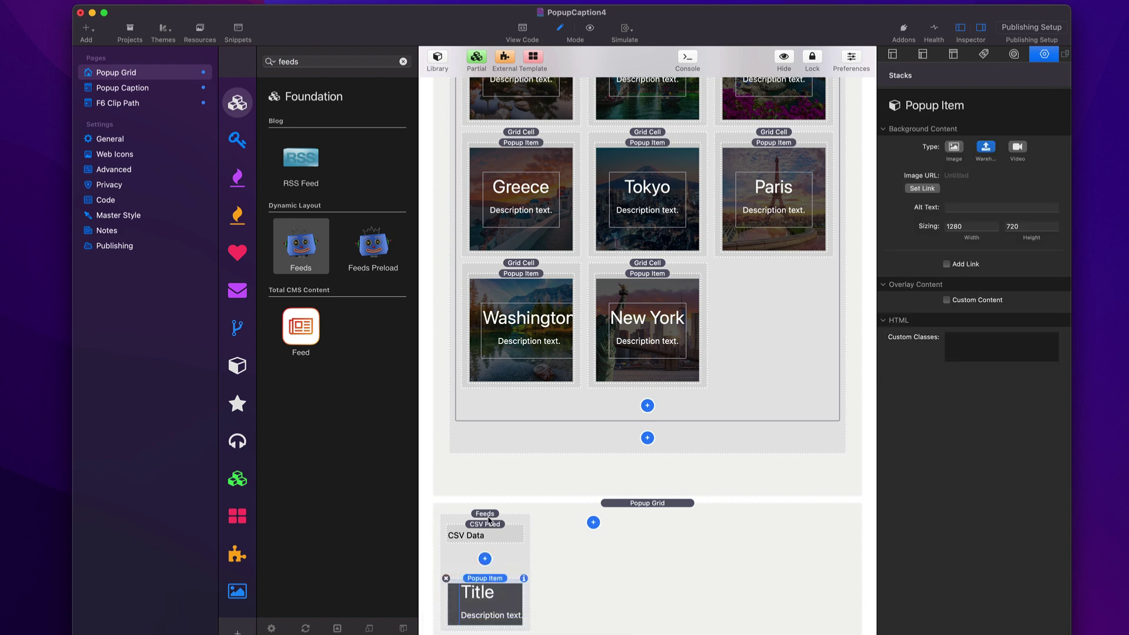
# Step: Review the Feeds and lower Popup Grid settings, and enable Custom Layout on that Popup Grid
pyautogui.click(486, 515)
pyautogui.click(647, 516)
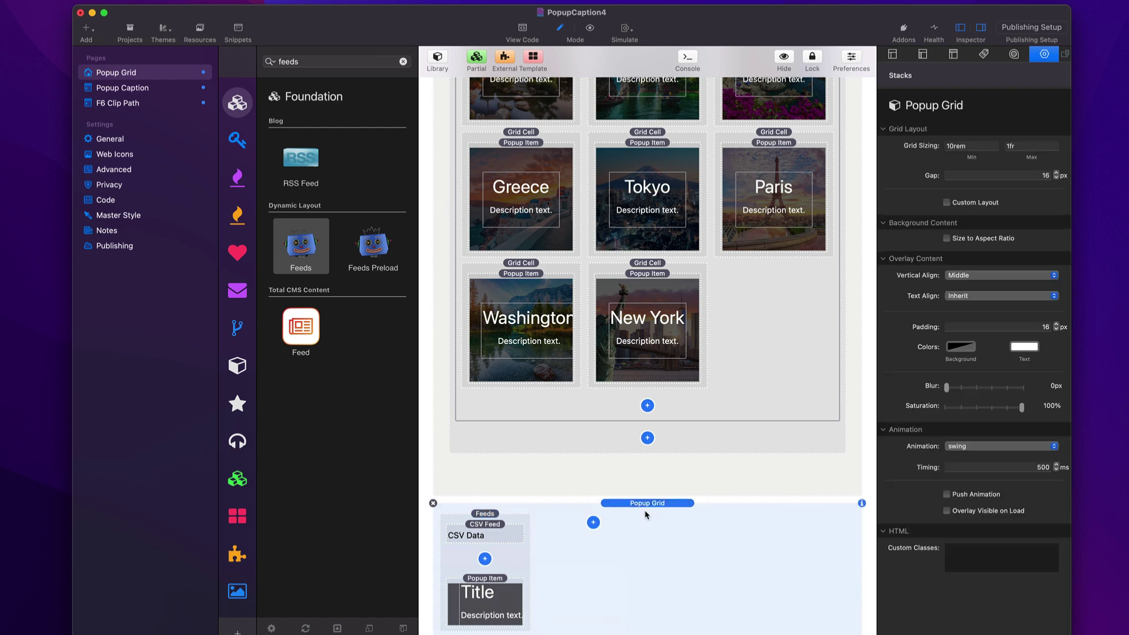
pyautogui.click(480, 514)
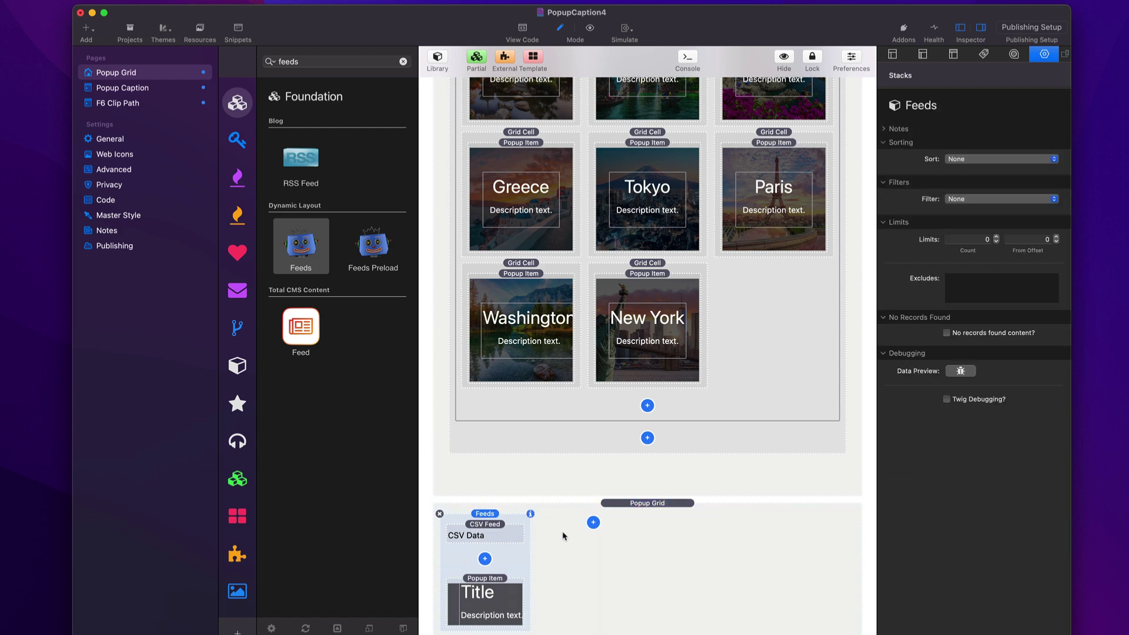
pyautogui.click(655, 507)
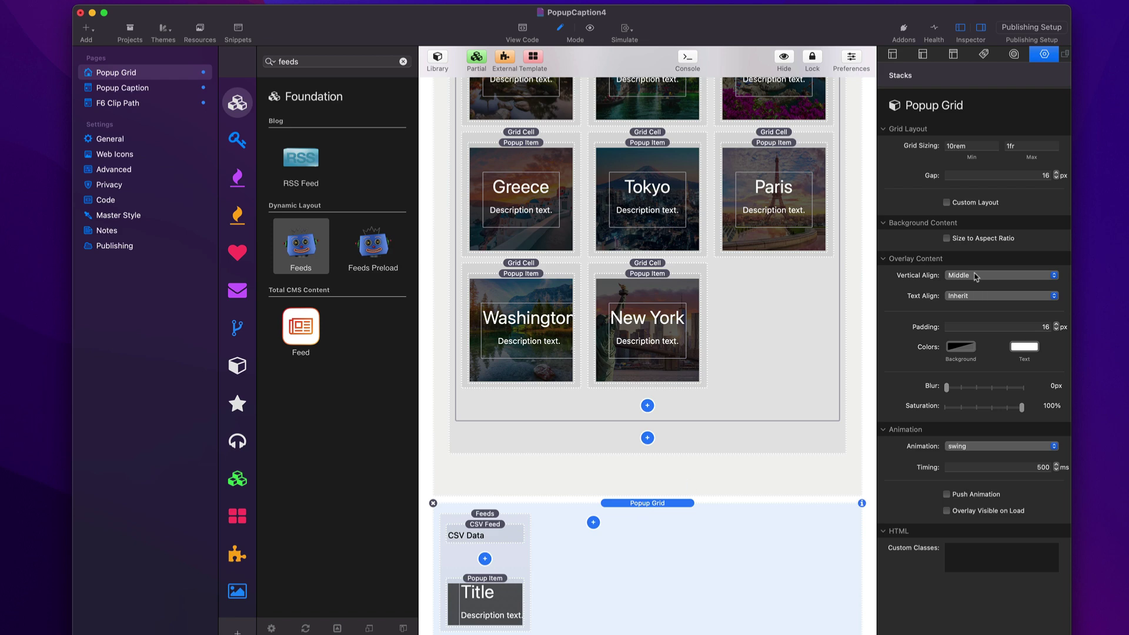
pyautogui.click(947, 203)
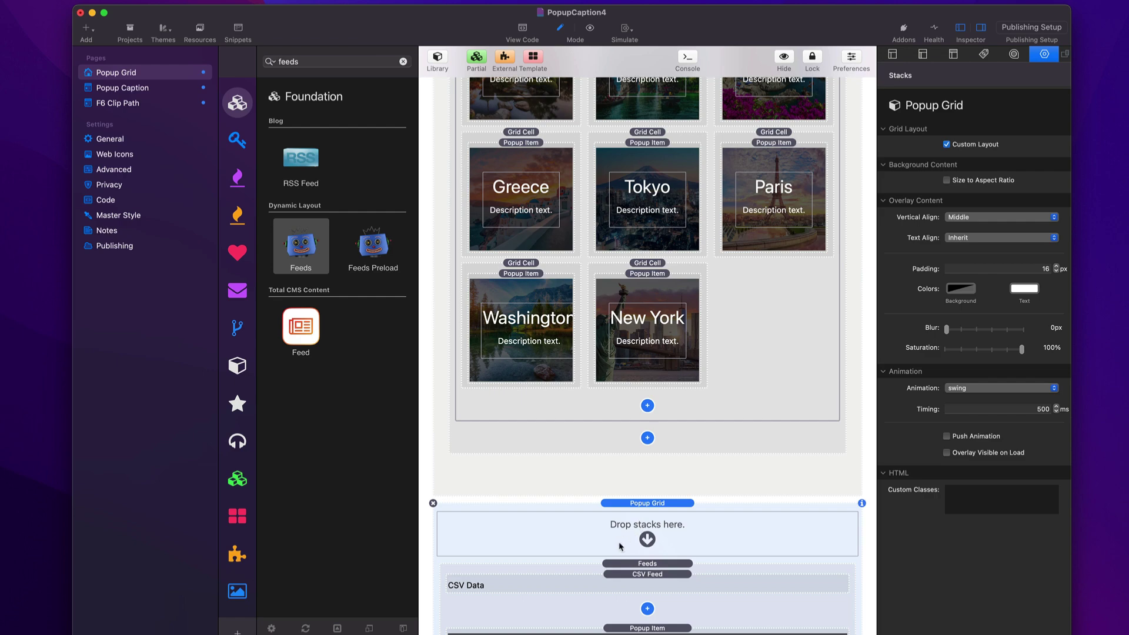
pyautogui.scroll(-5, 619, 546)
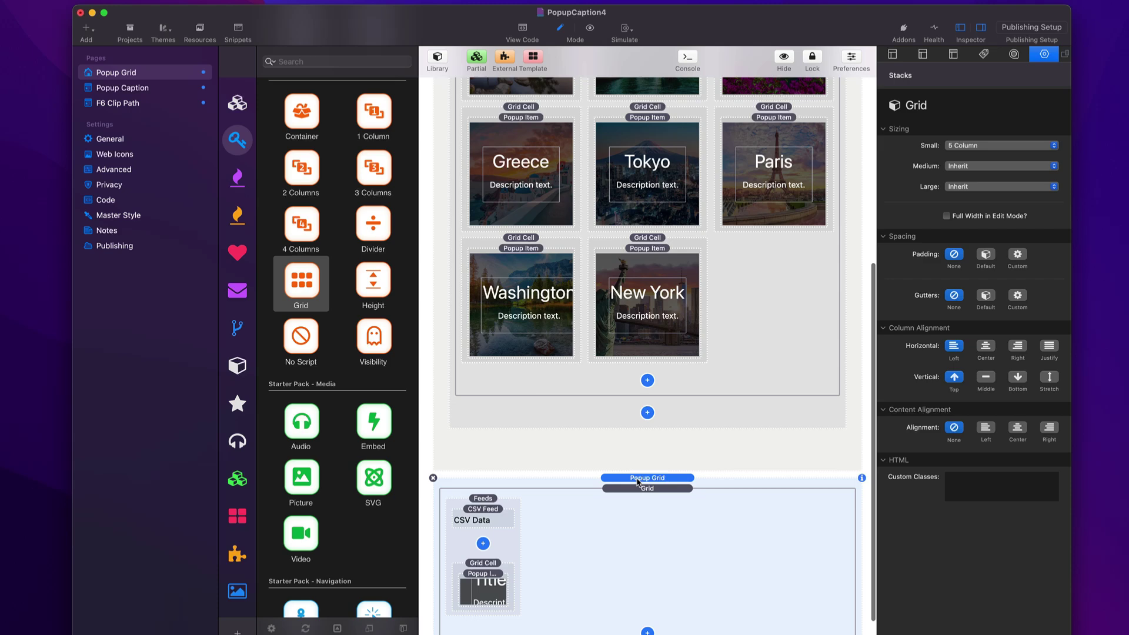
# Step: Examine how the lower Popup Grid, nested Grid, Feeds stack and Popup Item are structured, along with each one's settings
pyautogui.click(638, 477)
pyautogui.scroll(-2, 638, 481)
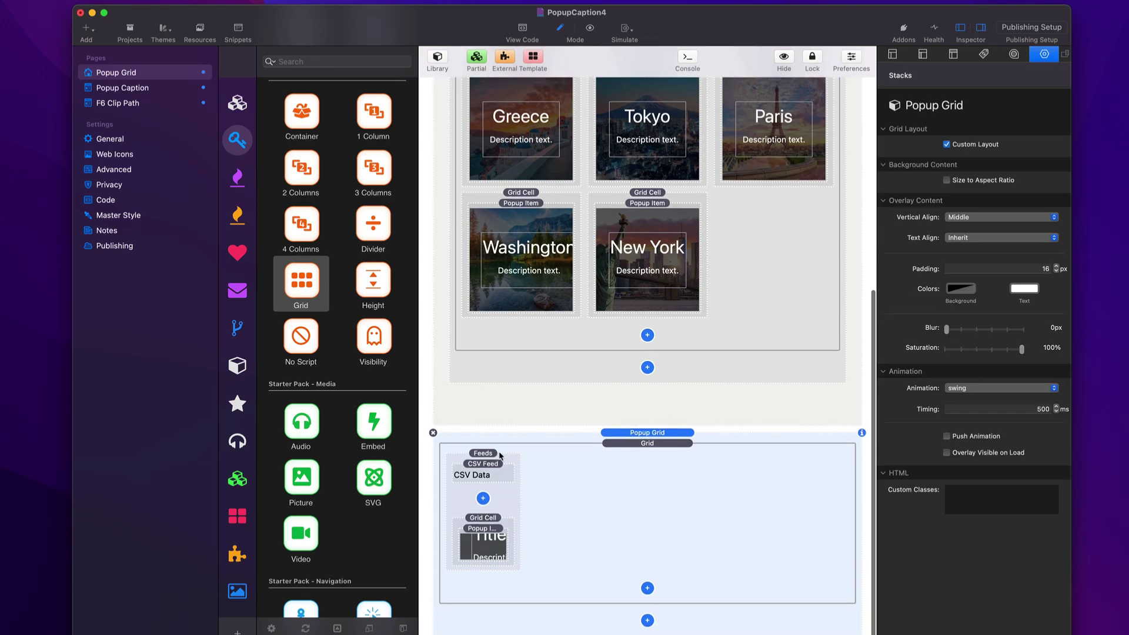
pyautogui.click(663, 454)
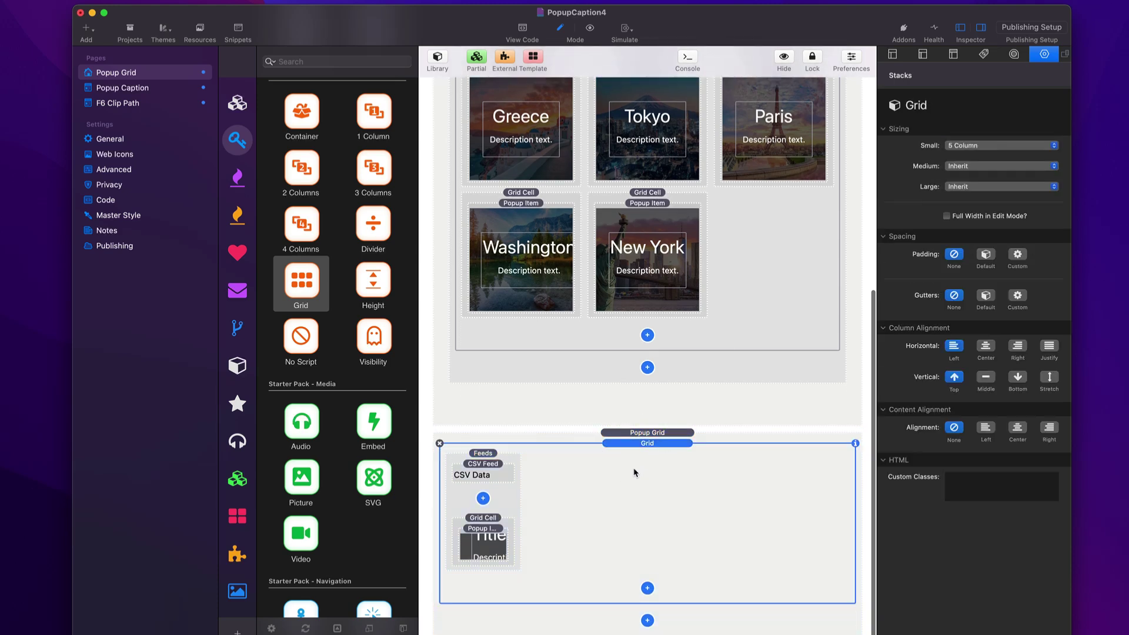
pyautogui.click(484, 454)
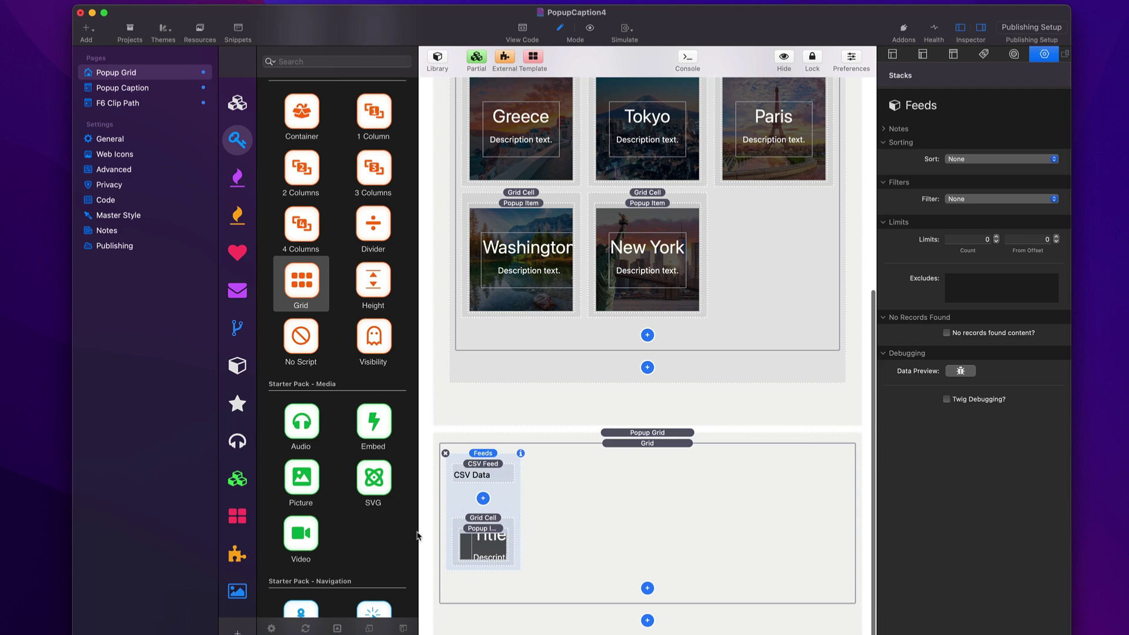
pyautogui.click(484, 529)
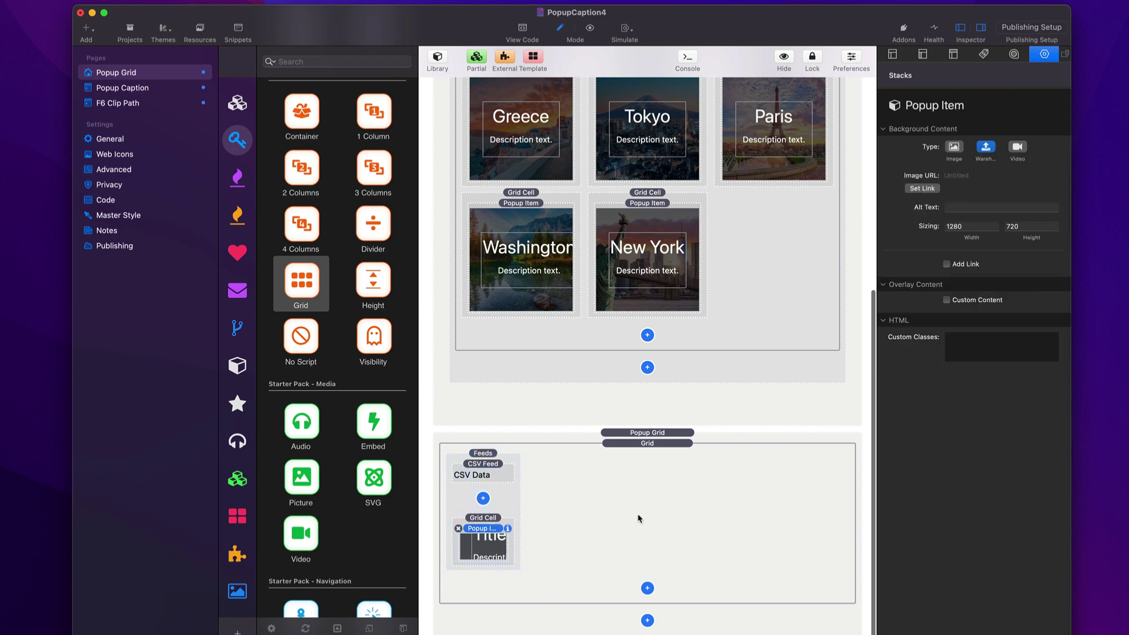
pyautogui.click(633, 522)
pyautogui.click(652, 434)
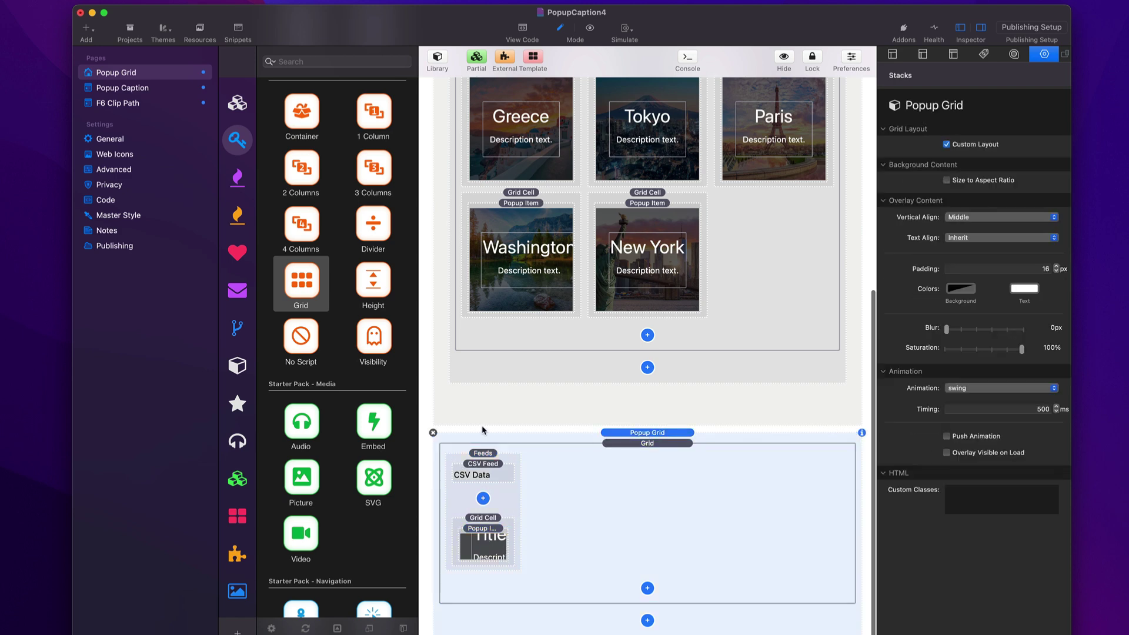
# Step: Delete the lower Popup Grid containing the feed example and review the remaining page
pyautogui.click(433, 433)
pyautogui.scroll(5, 526, 390)
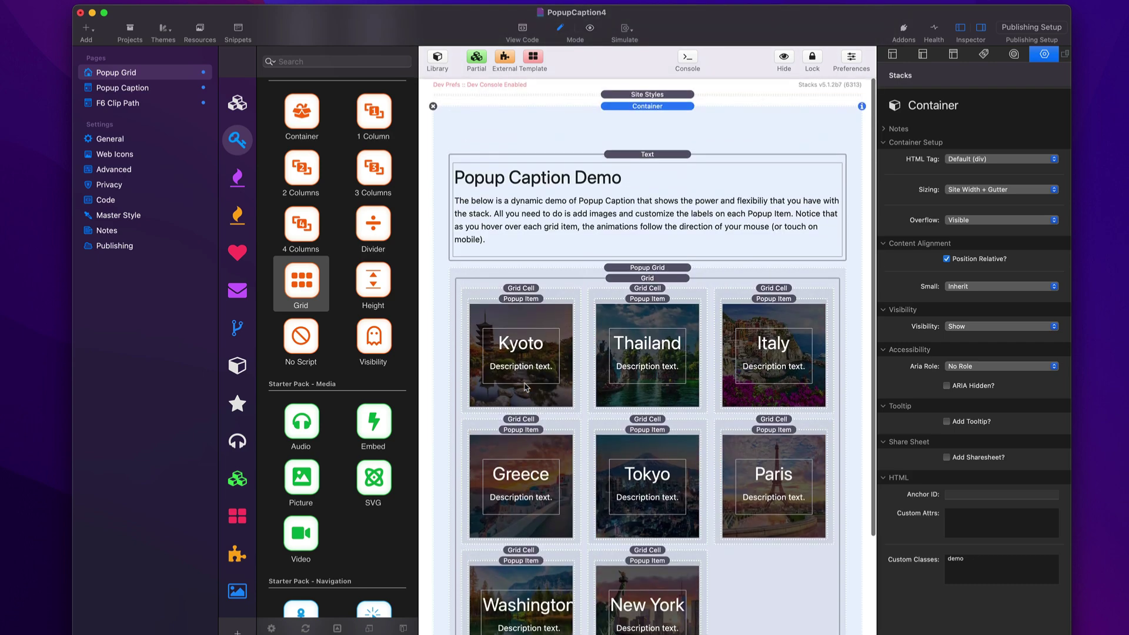
pyautogui.scroll(-5, 525, 391)
pyautogui.scroll(5, 525, 392)
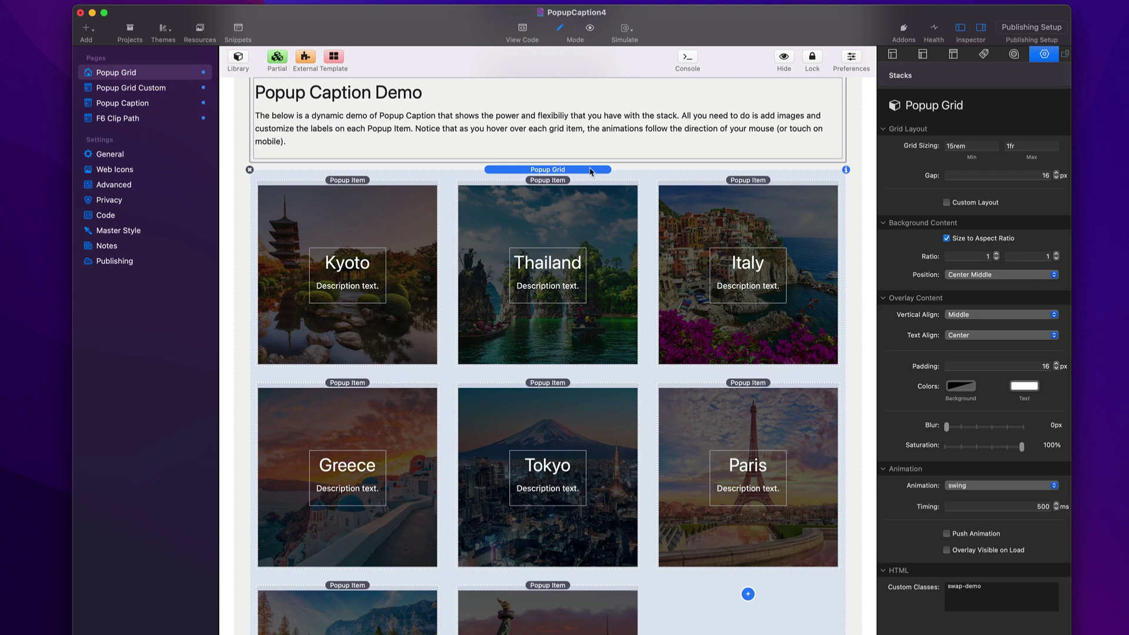
# Step: Try the Popup Grid without Size to Aspect Ratio and re-enable the option
pyautogui.click(947, 239)
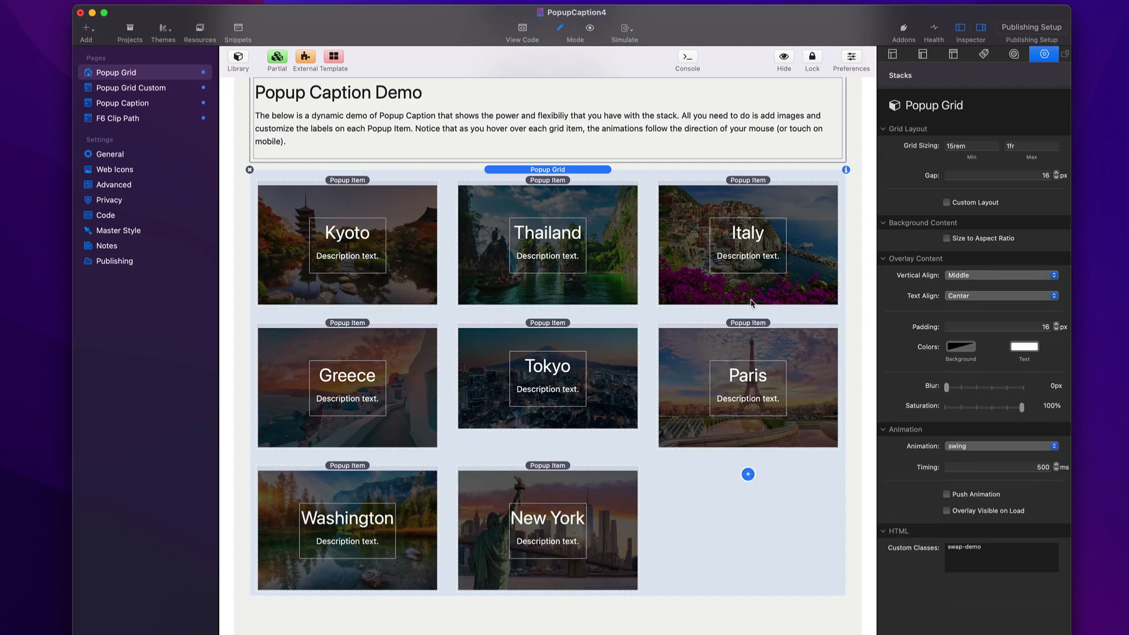
pyautogui.click(947, 239)
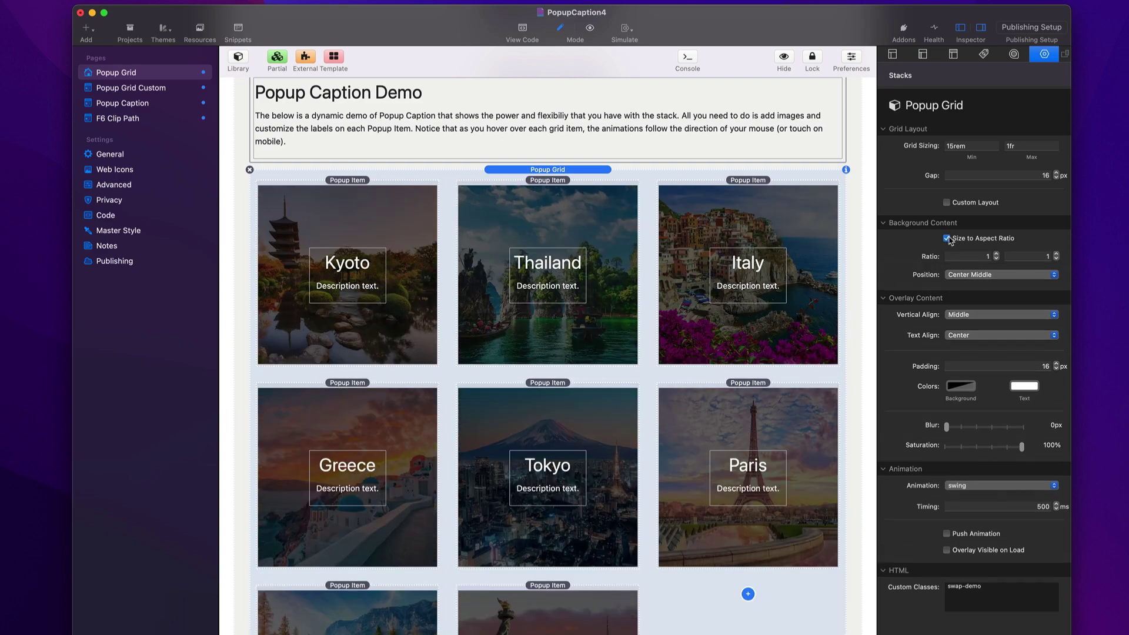
# Step: Try the Warehouse background type on the Italy Popup Item and restore the Image type
pyautogui.click(773, 202)
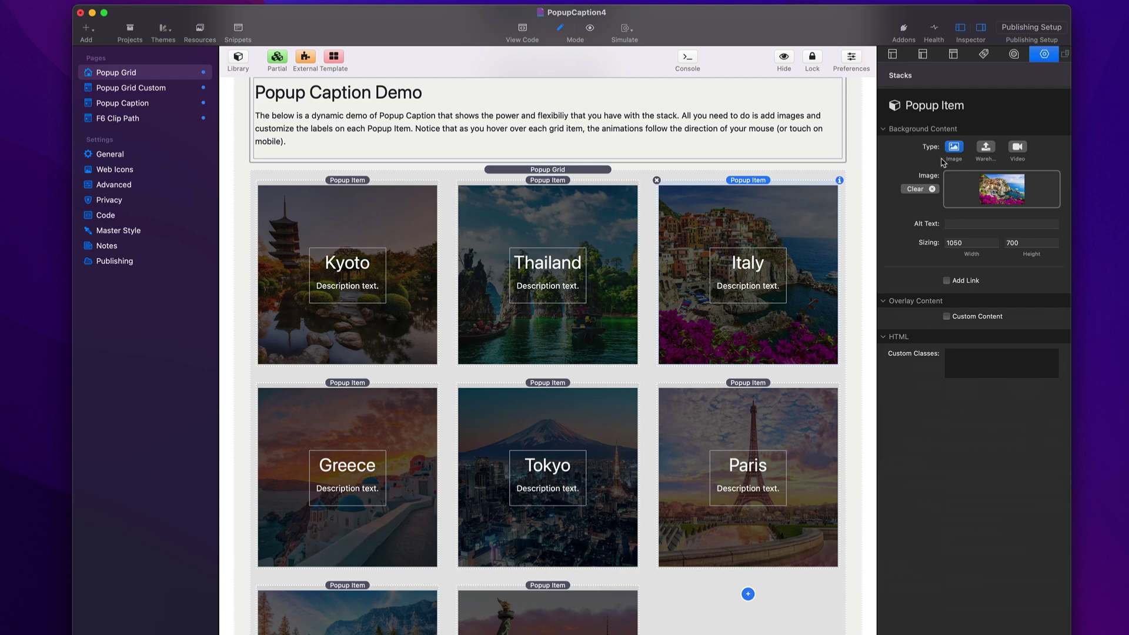
pyautogui.click(1018, 147)
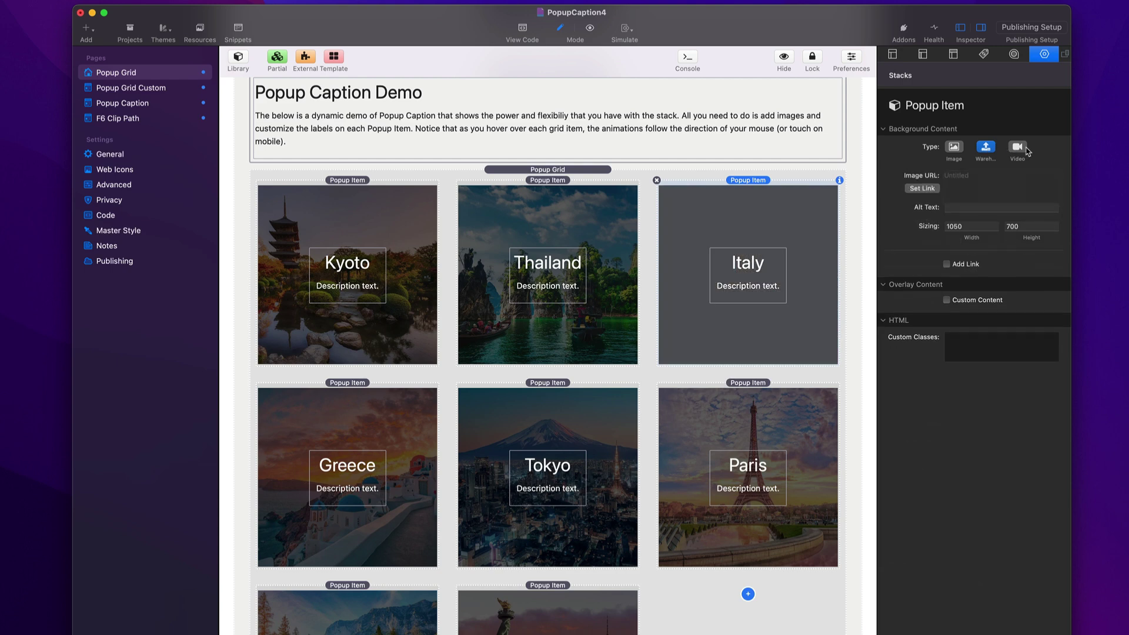
pyautogui.click(955, 149)
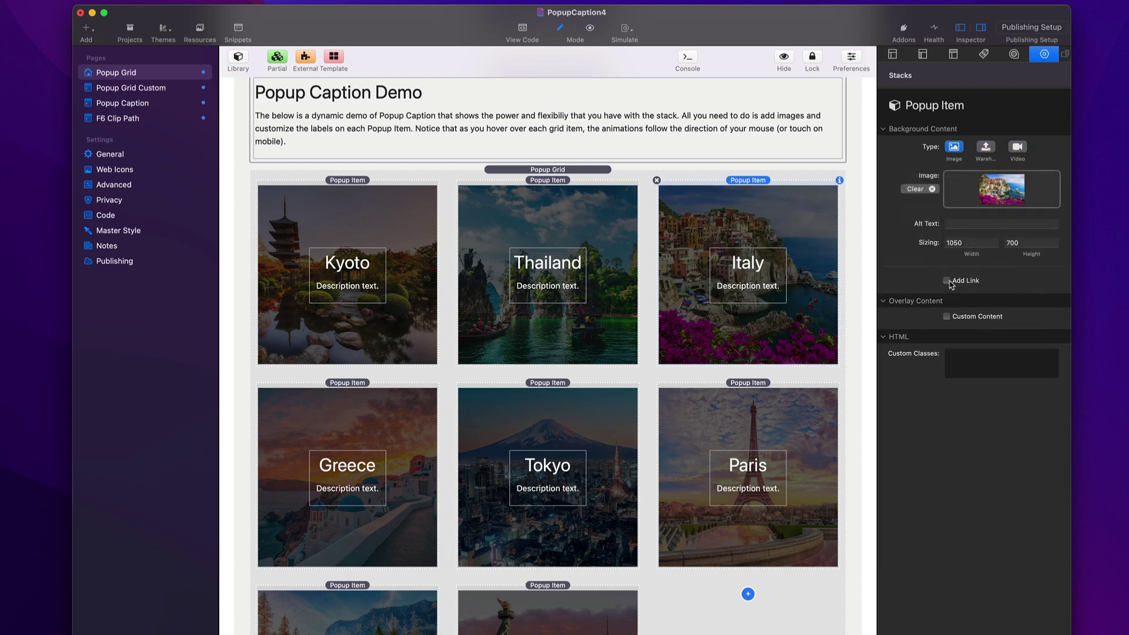
# Step: Enable Add Link with a weavers.space stacks page link and turn on Custom Content for the Italy Popup Item
pyautogui.click(947, 281)
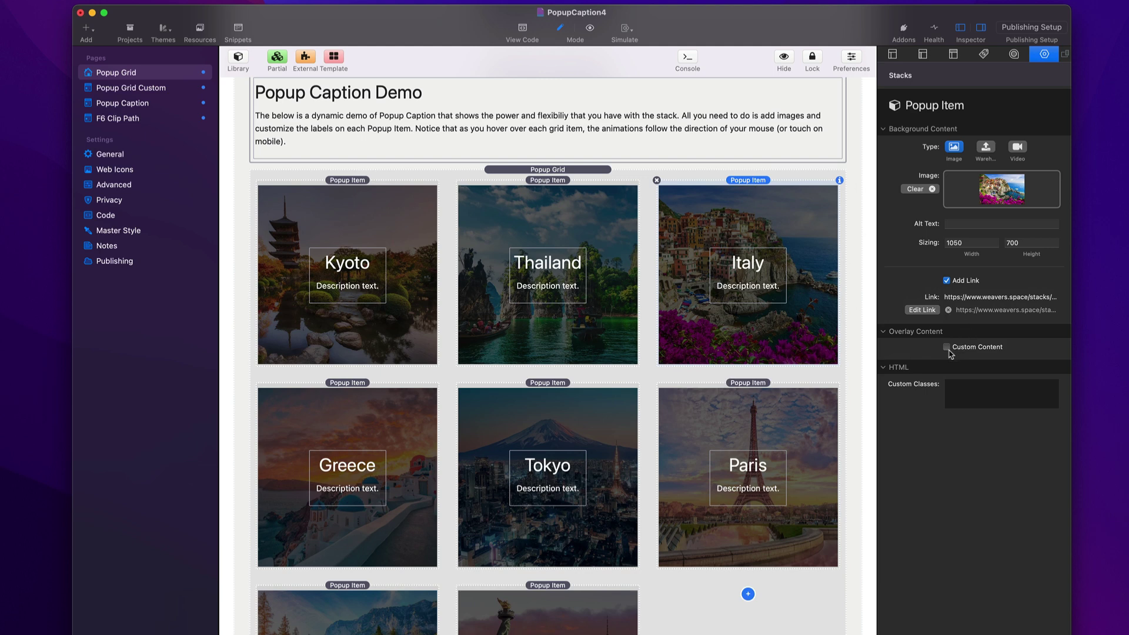
pyautogui.click(947, 348)
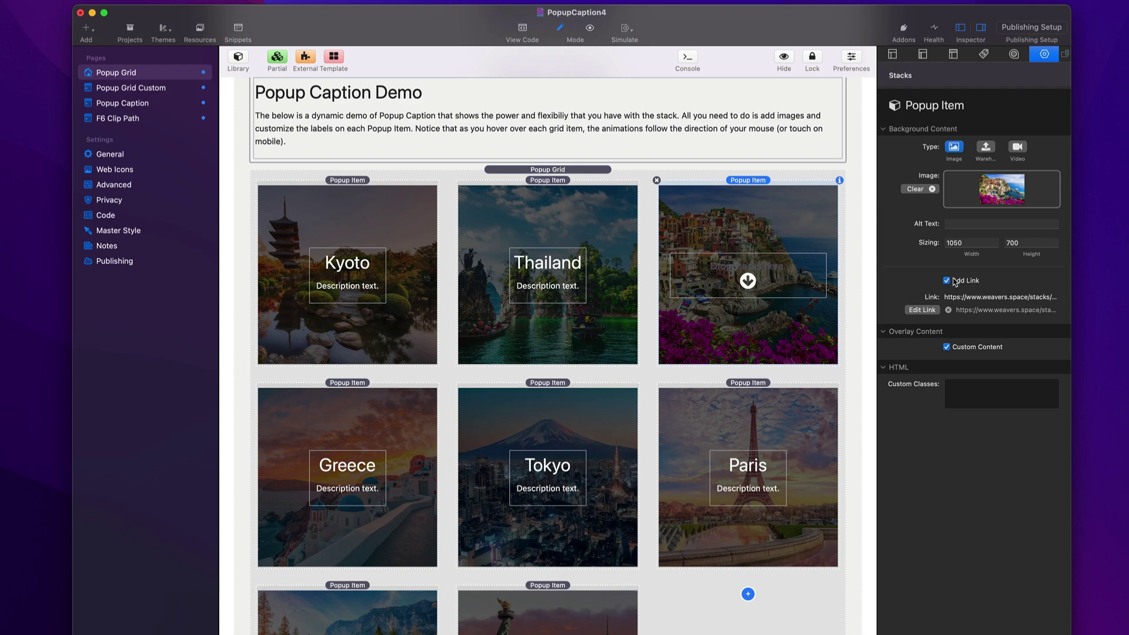
# Step: Preview the page and check the popup overlay animation across the destination images
pyautogui.scroll(3, 635, 176)
pyautogui.click(634, 128)
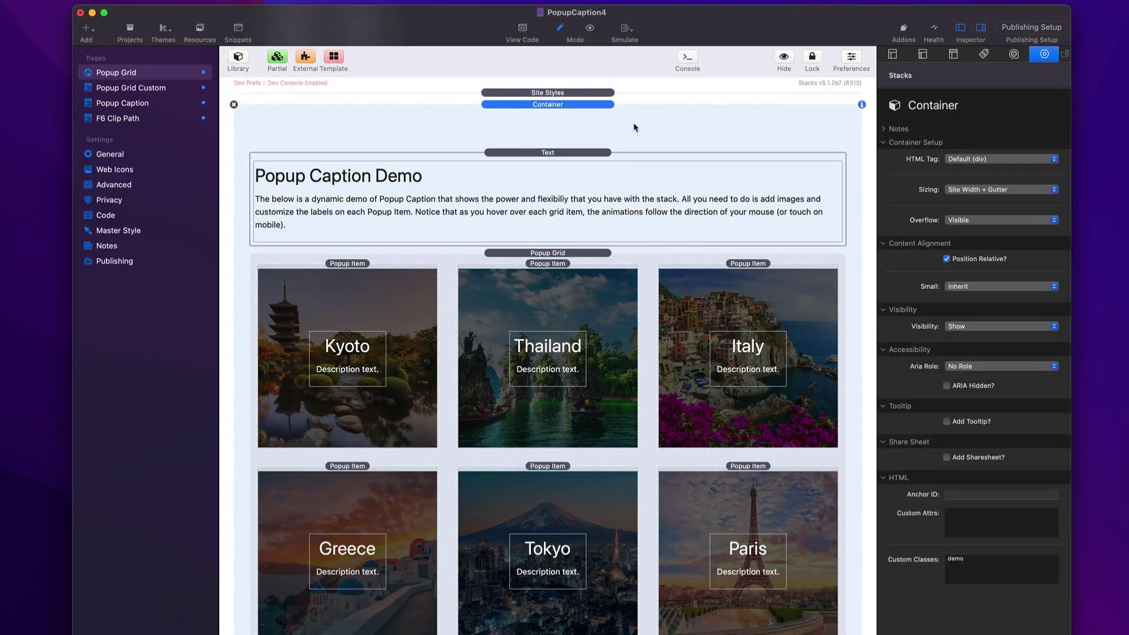
pyautogui.press('super+r')
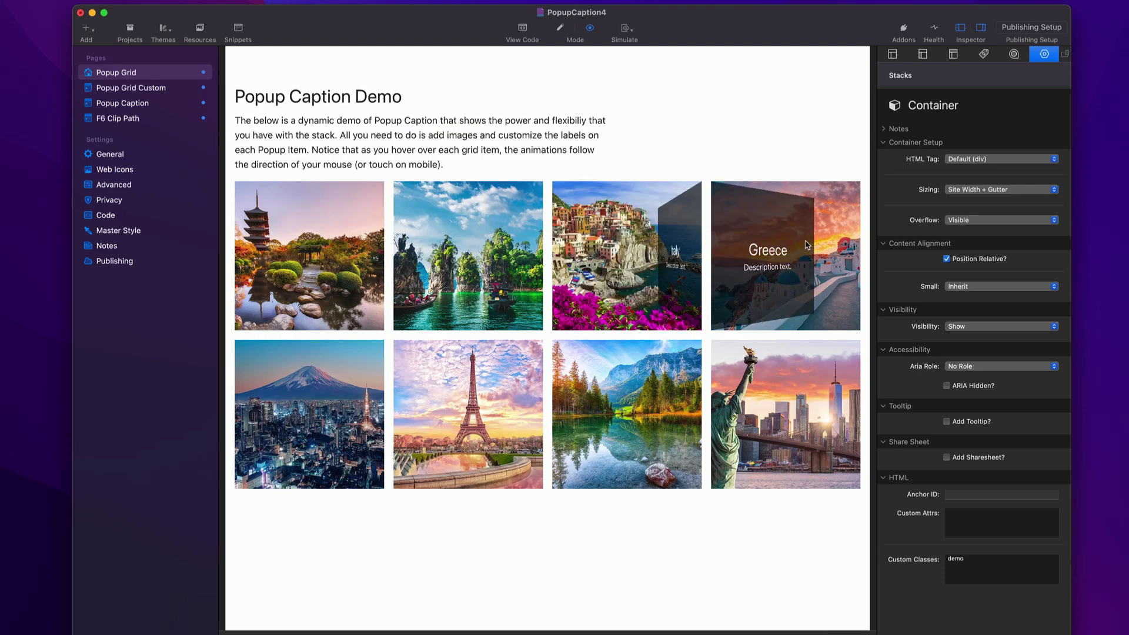